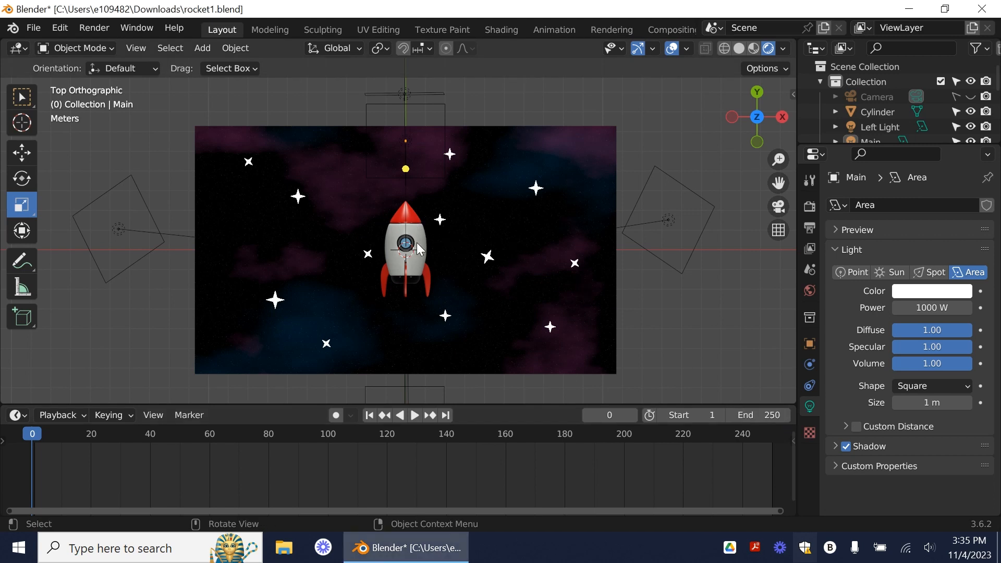
Step: Join the rocket body and its red fins, the Planes object, into a single object
click(420, 249)
click(420, 249)
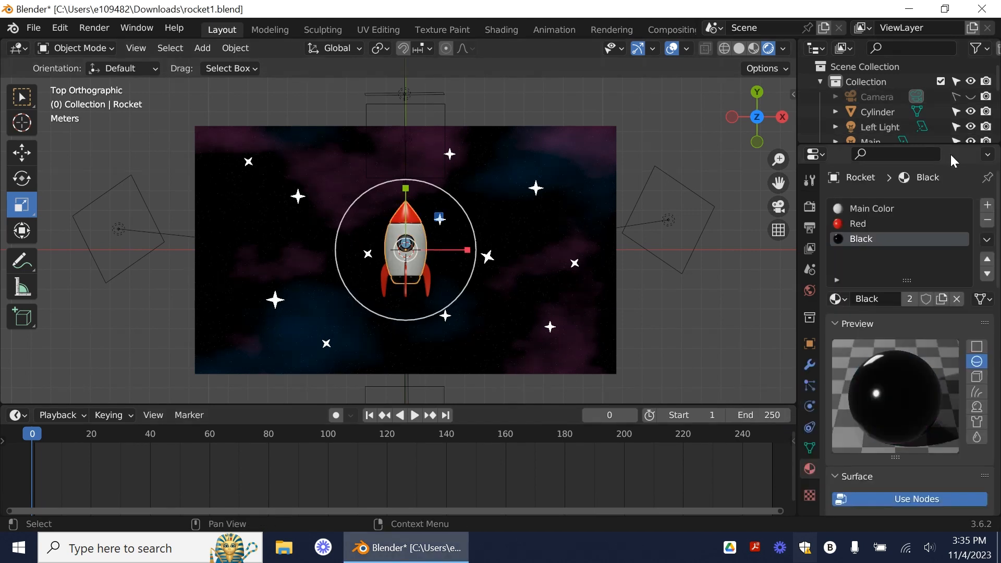
drag(950, 143, 950, 311)
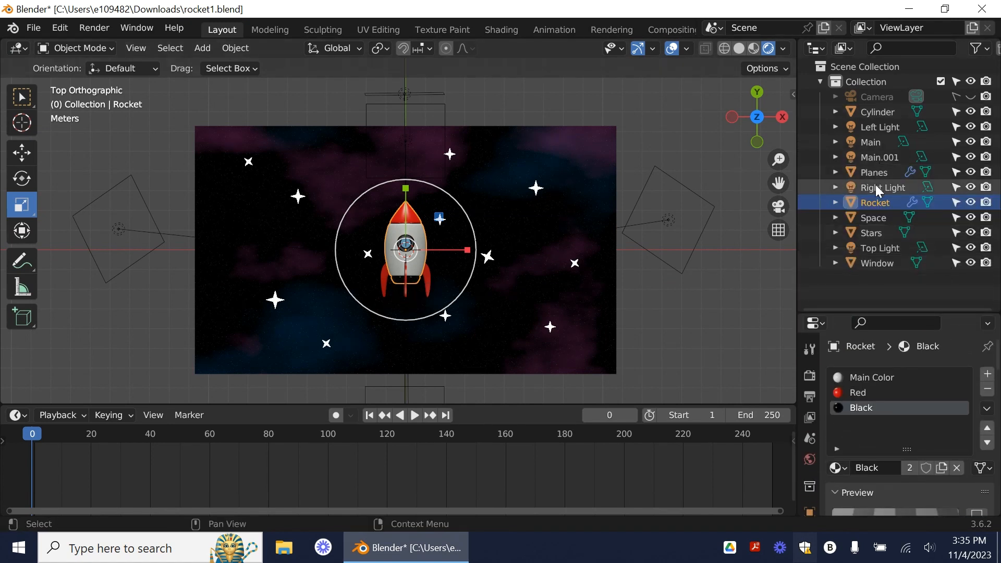
shift+click(384, 276)
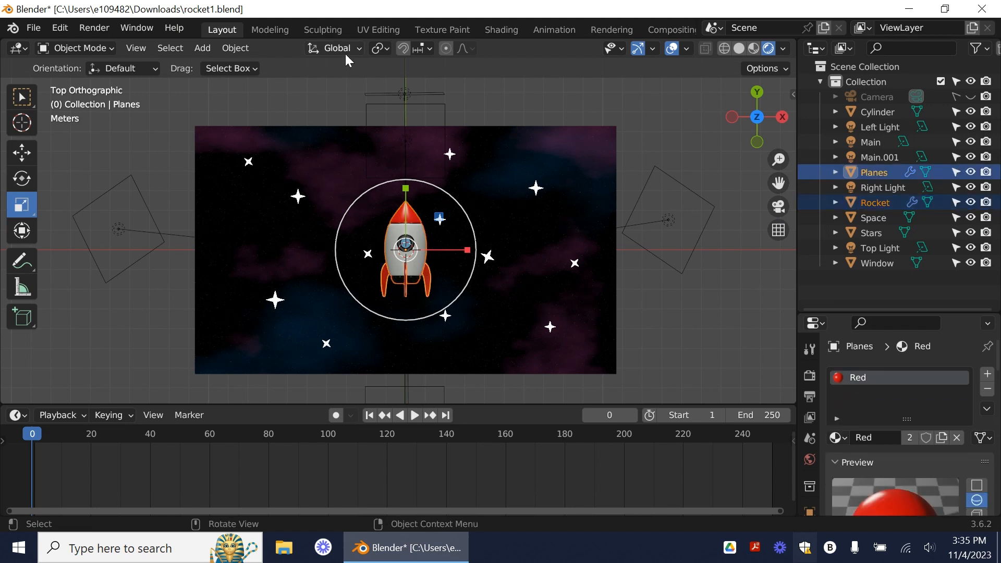
right_click(389, 256)
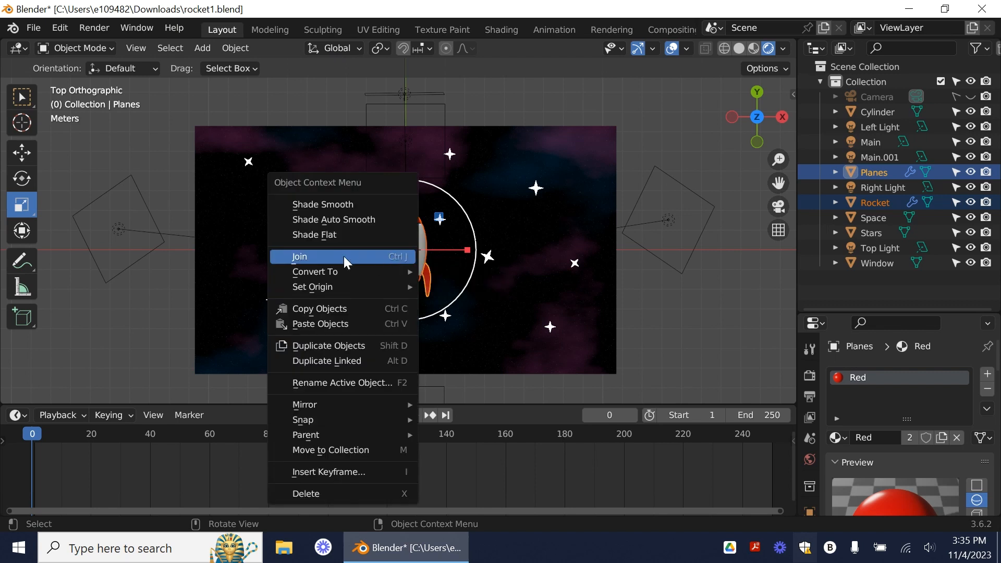
click(322, 256)
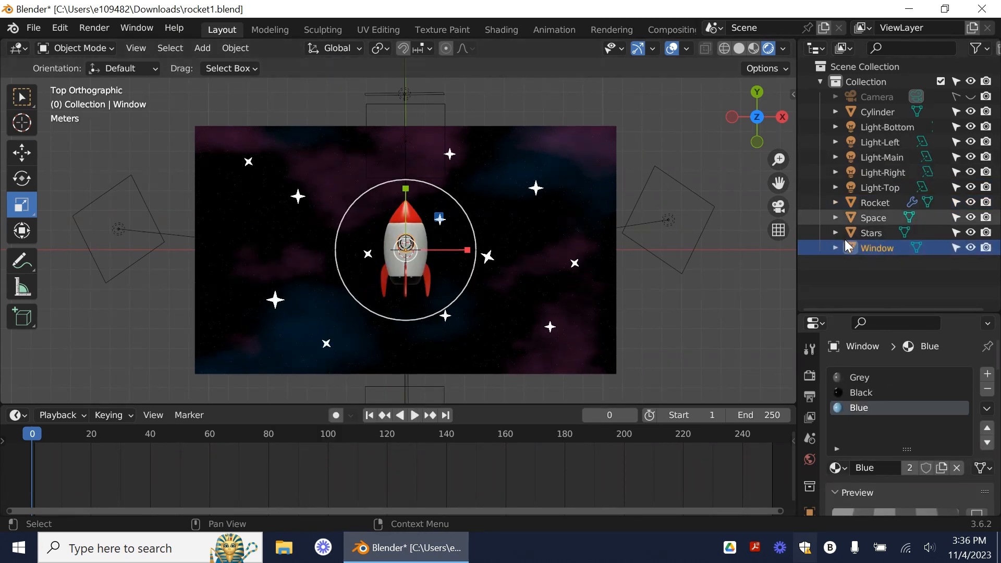
Step: Join the Window, Rocket and Cylinder objects into one mesh
click(877, 111)
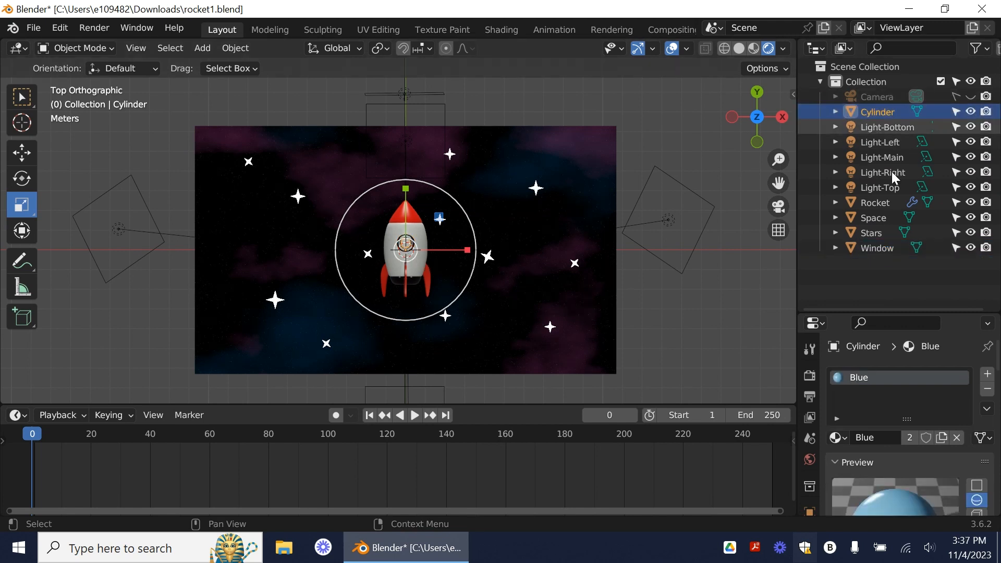
click(414, 276)
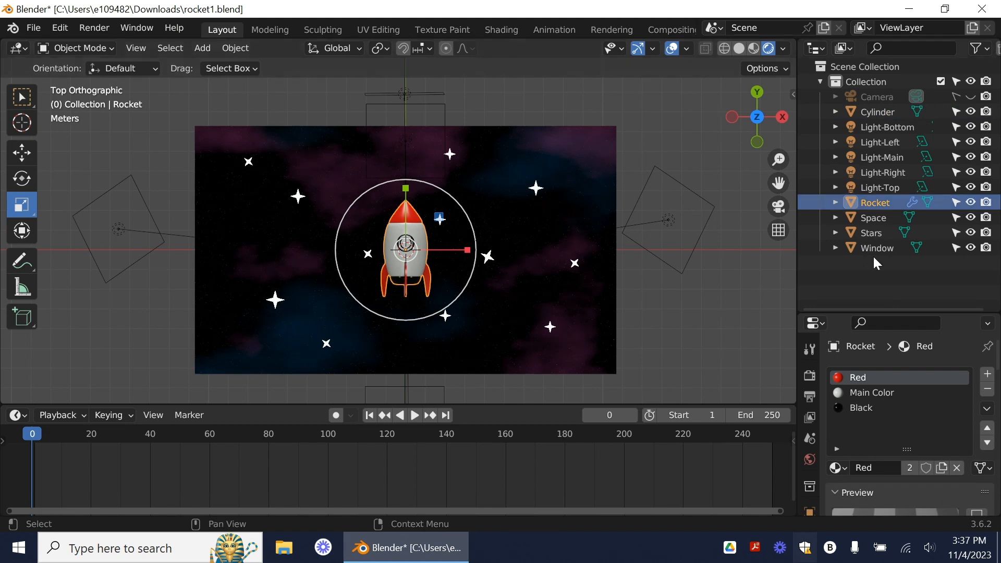
click(890, 249)
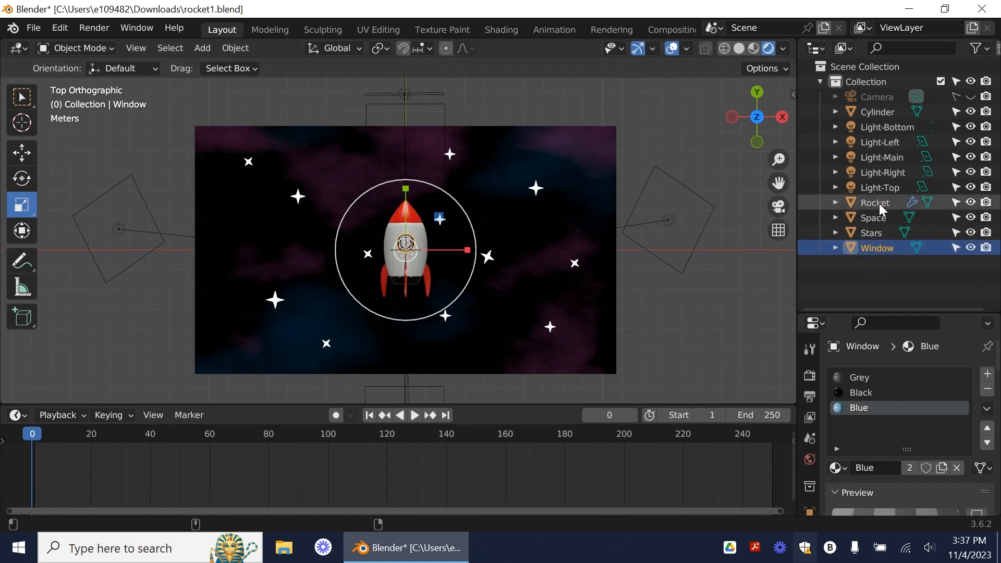
shift+click(908, 197)
click(880, 262)
click(880, 247)
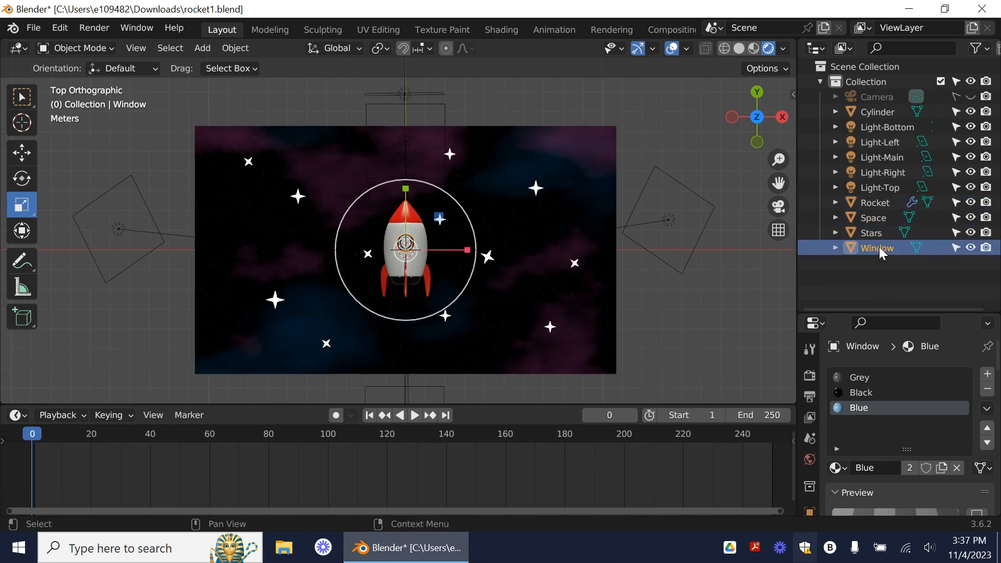
ctrl+click(880, 204)
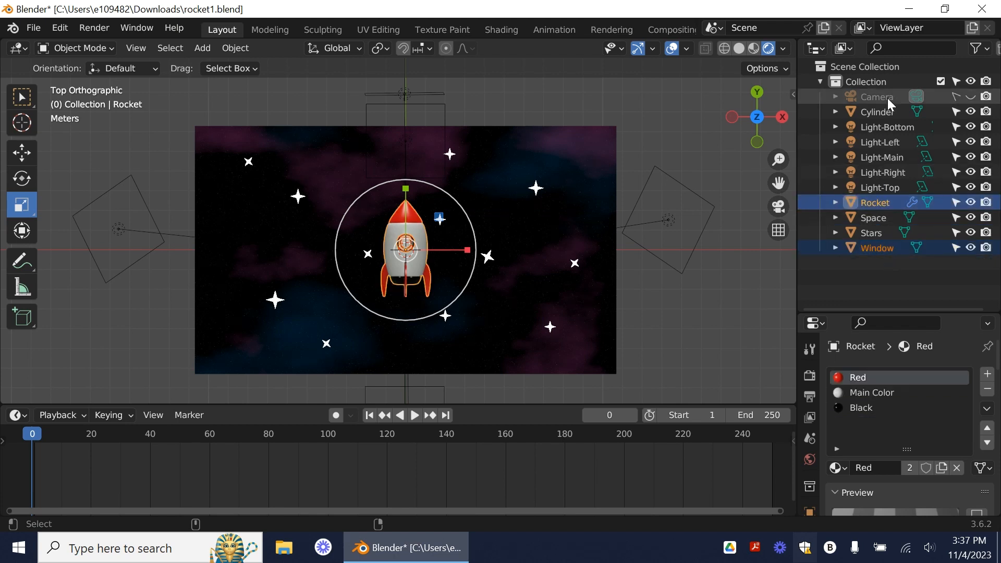
ctrl+click(884, 115)
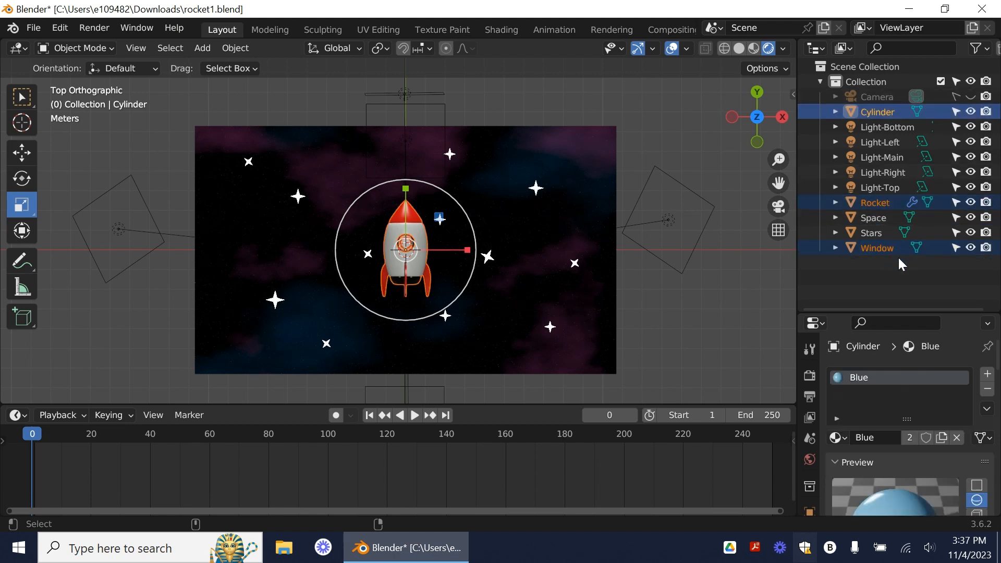
right_click(423, 234)
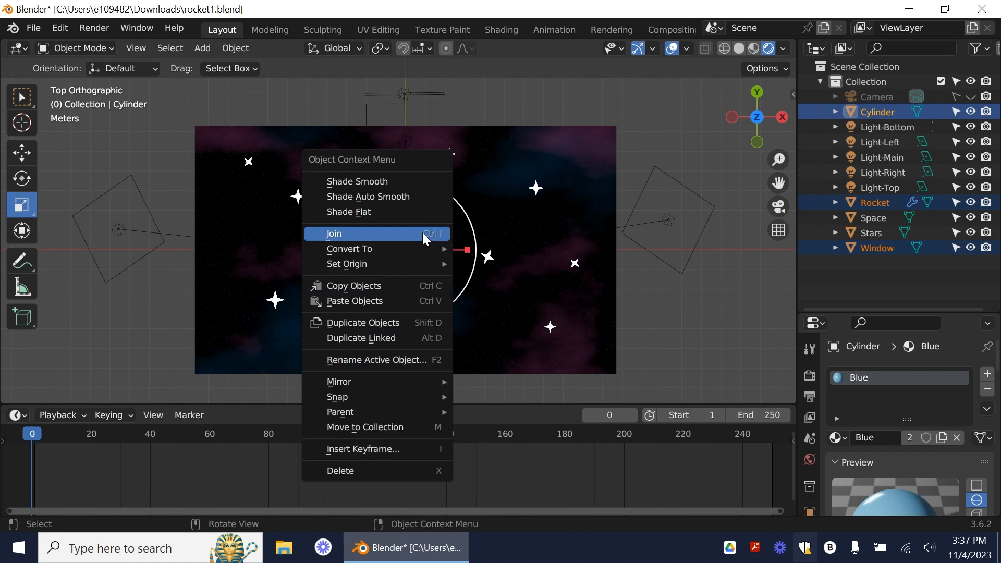
click(423, 234)
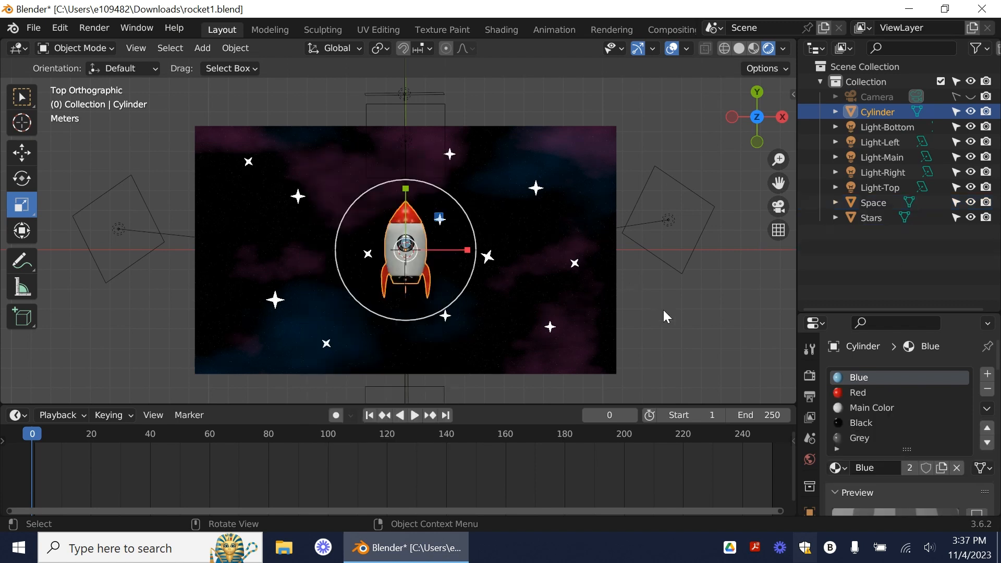
Step: Inspect the joined rocket up close and test moving it as one piece
click(640, 289)
scroll(430, 258, up, 6)
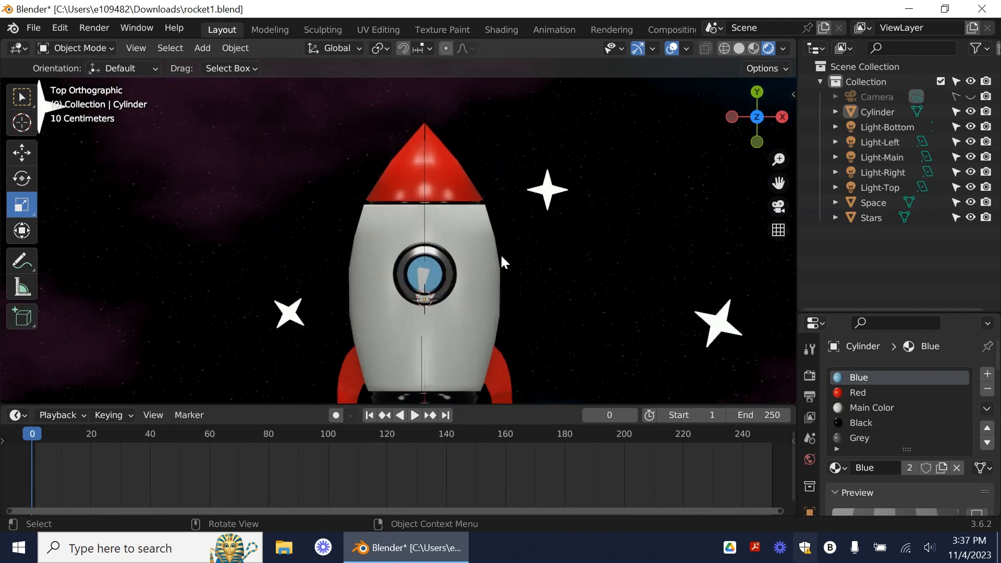
scroll(501, 254, down, 4)
scroll(500, 254, down, 2)
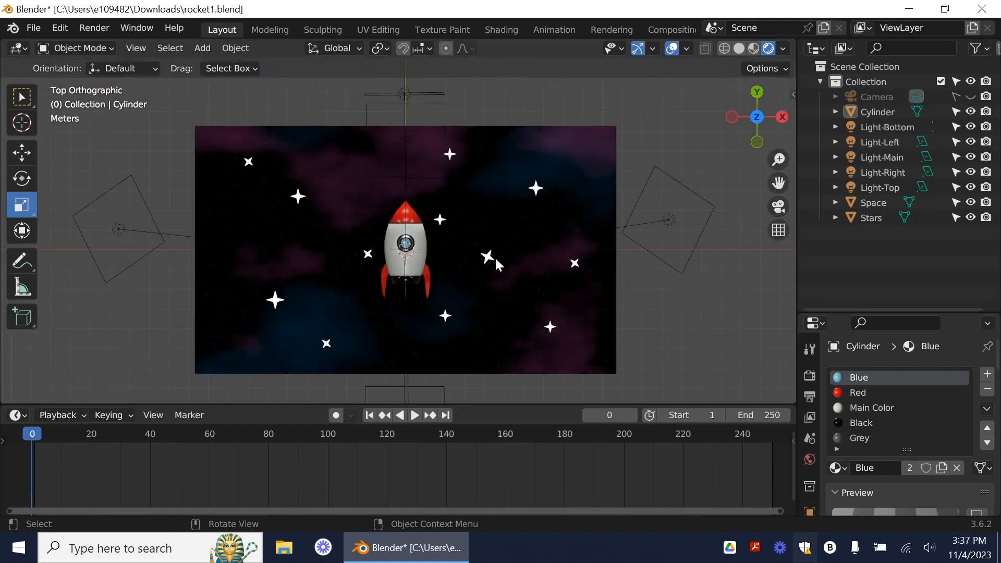
click(409, 230)
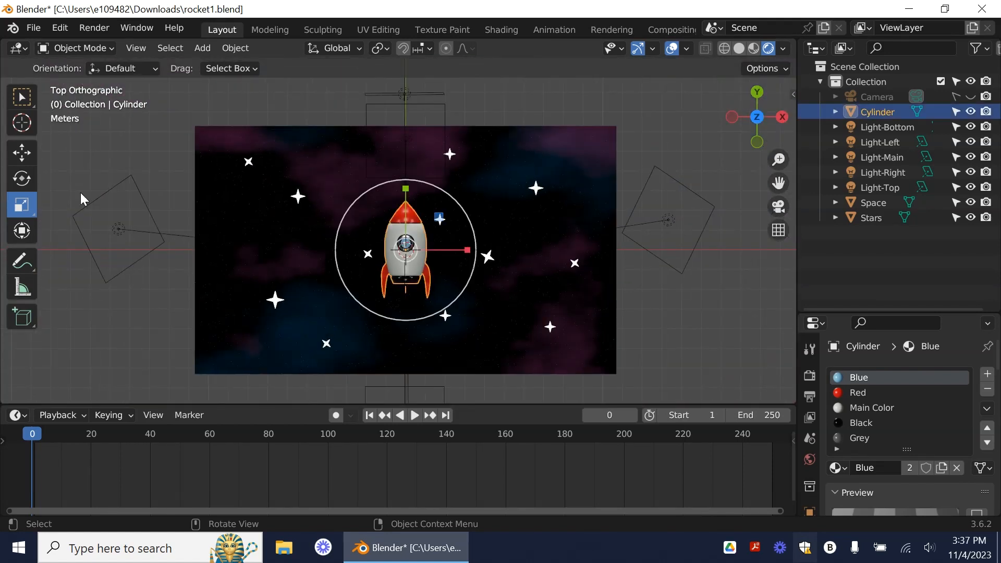
click(25, 149)
mouse_move(472, 252)
mouse_down()
mouse_move(432, 249)
mouse_move(458, 257)
mouse_move(473, 246)
mouse_up()
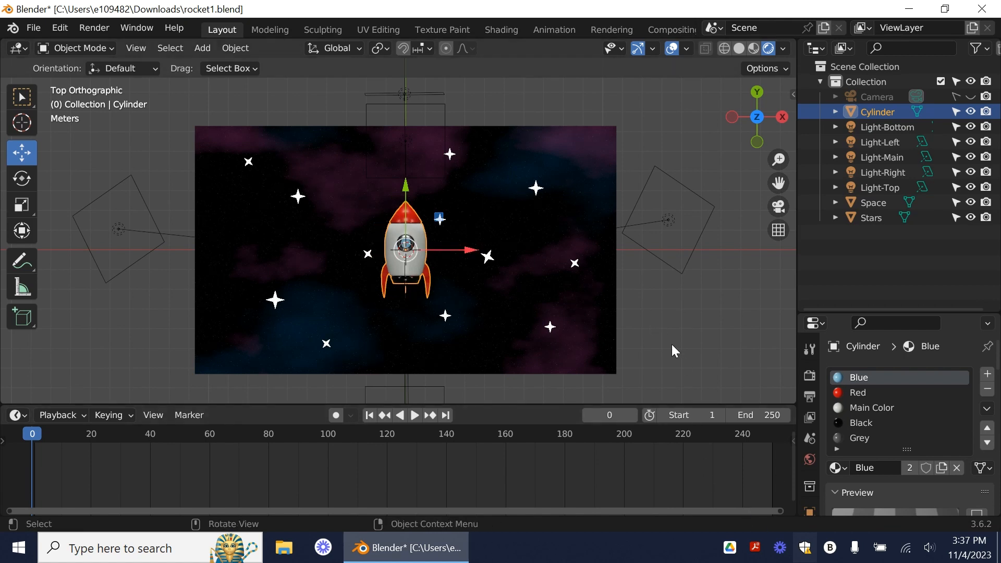
Step: Switch the viewport to solid shading and add a Path curve to the scene
click(740, 47)
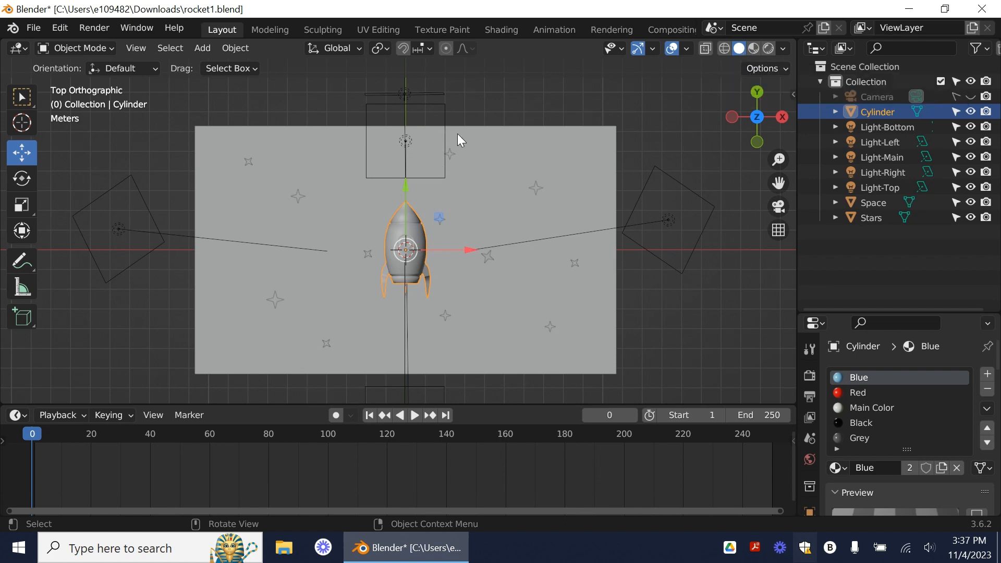
click(244, 47)
click(202, 49)
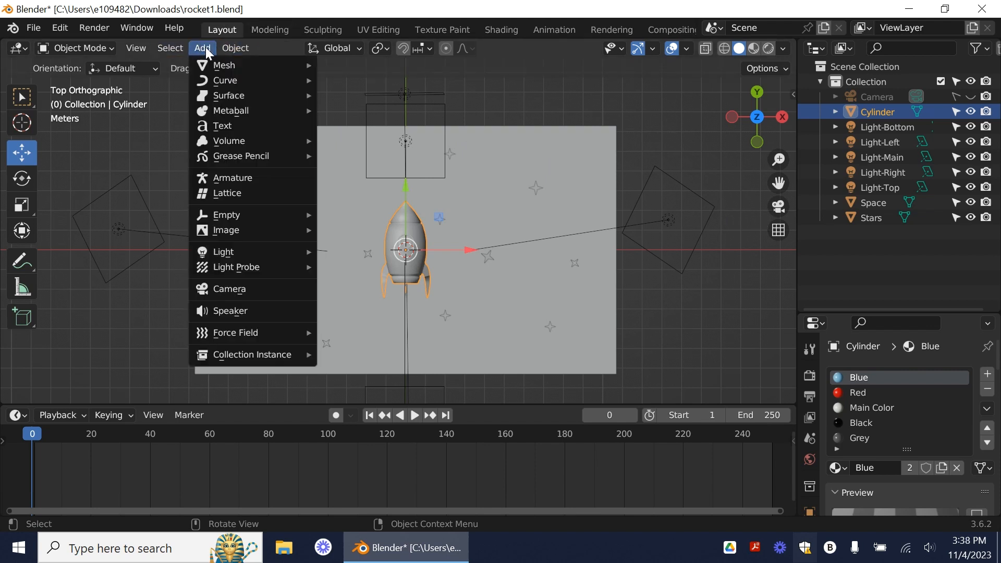
mouse_move(242, 78)
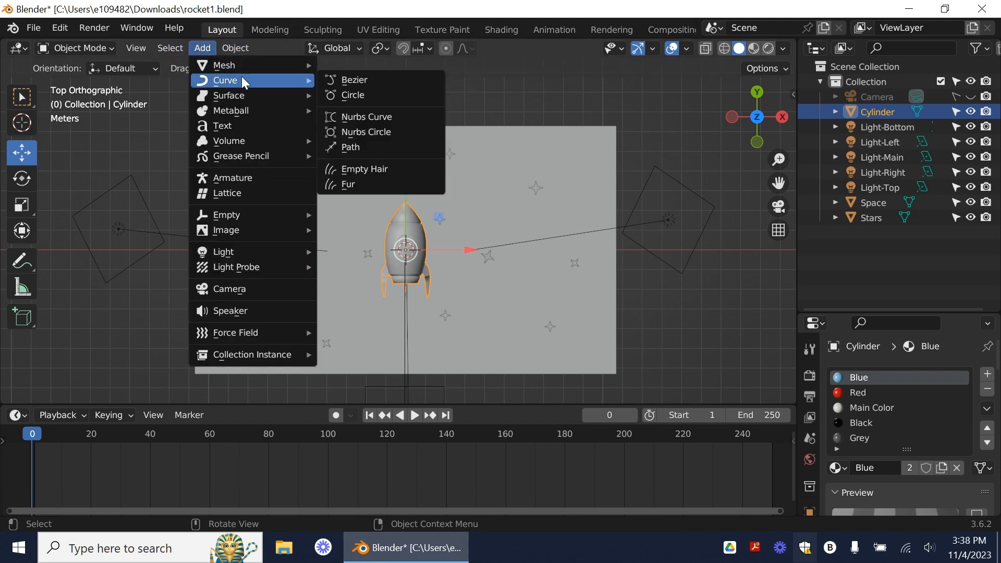
click(365, 145)
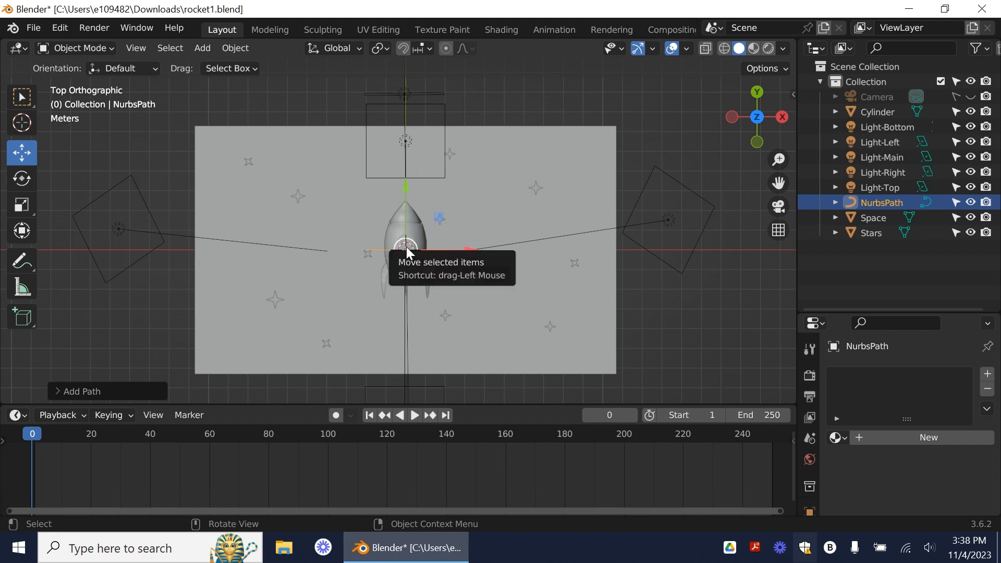
Step: Move the path to the Space background's lower-left corner and rotate it to slope upward toward the right
drag(406, 253, 202, 372)
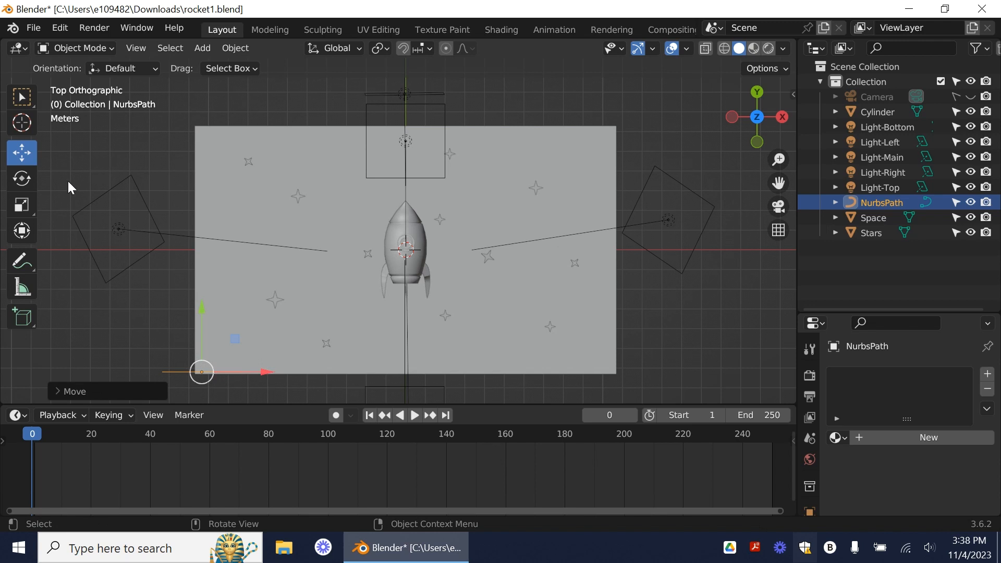
click(23, 180)
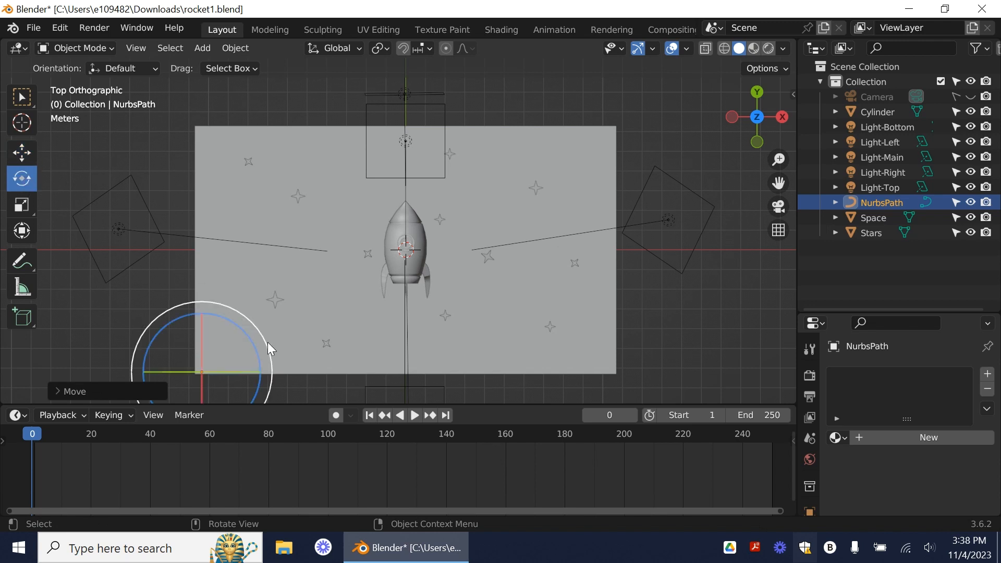
drag(266, 346, 253, 313)
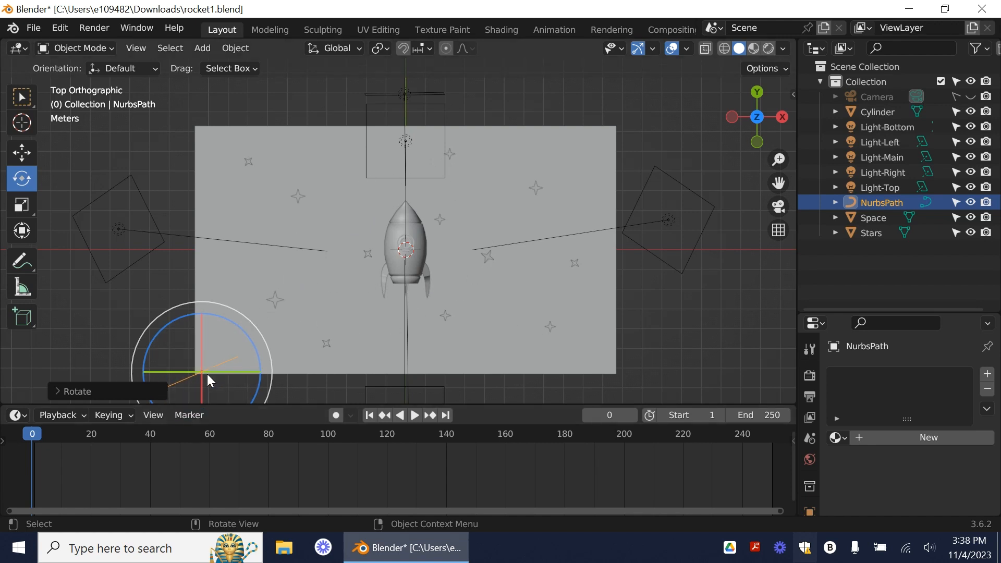
drag(262, 338, 256, 328)
drag(203, 372, 204, 365)
Step: Shift the path up and right so only its lower end extends beyond the background's lower-left corner
click(15, 92)
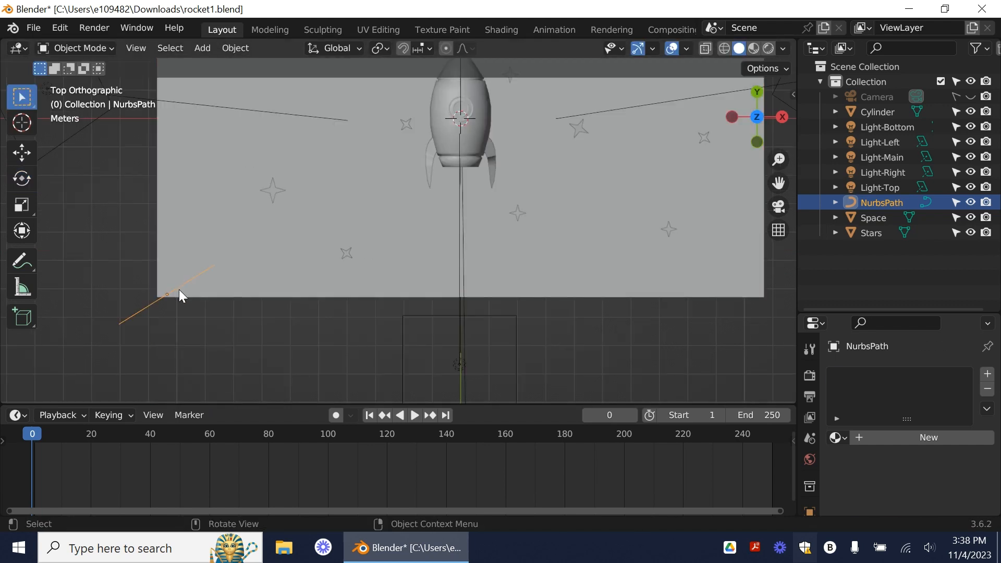
click(180, 290)
click(179, 284)
click(32, 152)
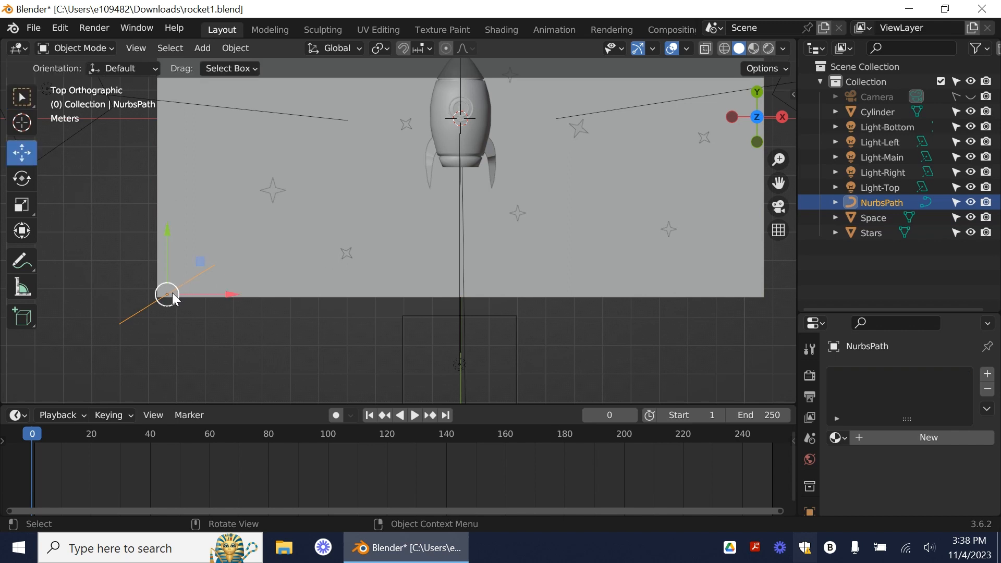
drag(167, 293, 200, 268)
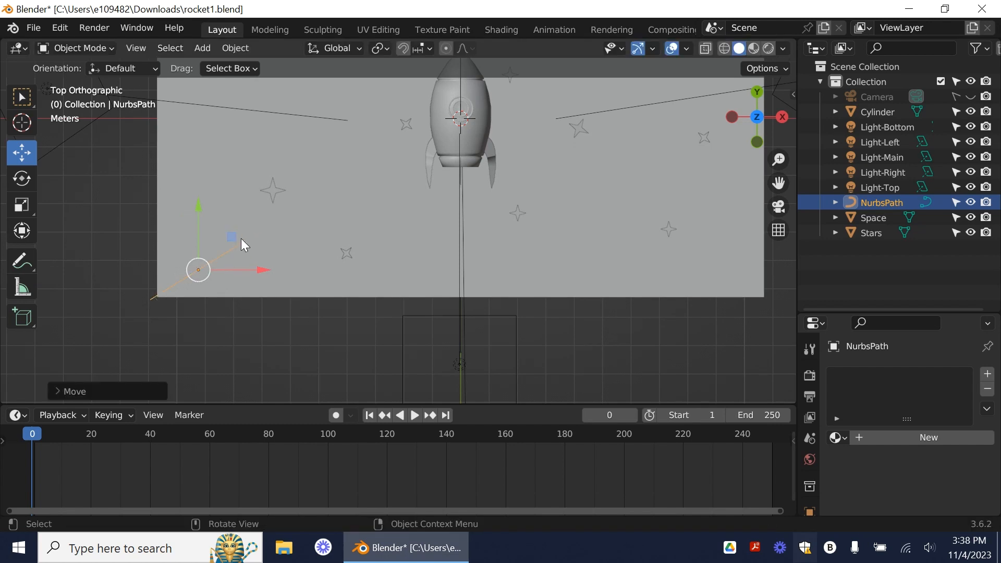
mouse_move(241, 241)
mouse_down()
mouse_move(251, 237)
mouse_move(235, 241)
mouse_up()
Step: Enter Edit Mode on the path and move its inner end point to the background's upper-right area
click(108, 48)
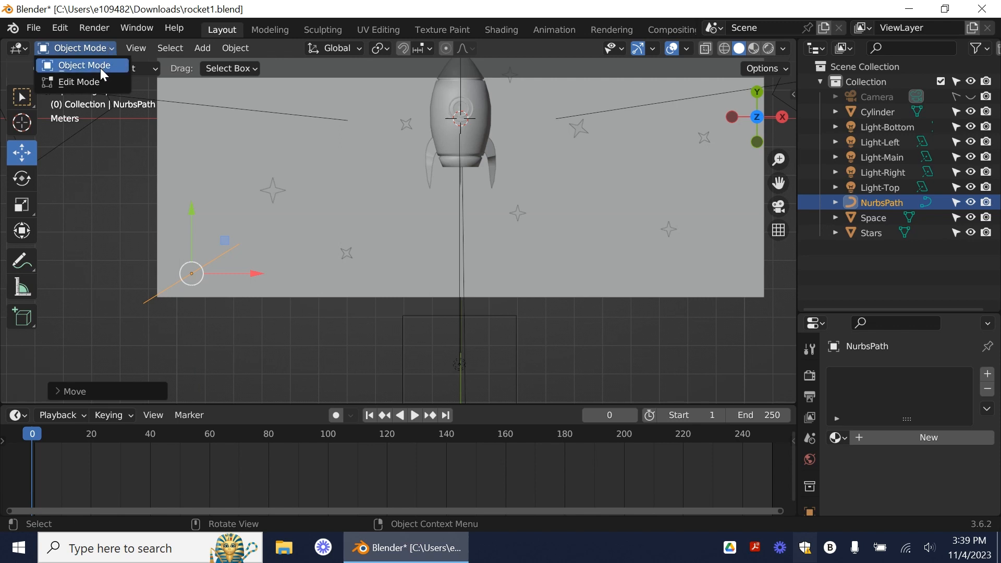
click(90, 85)
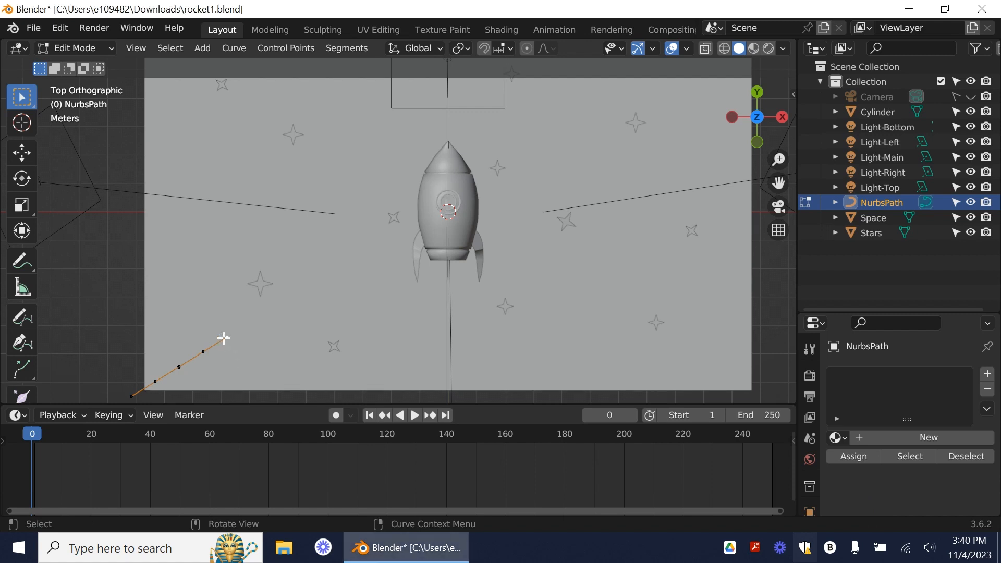
click(21, 152)
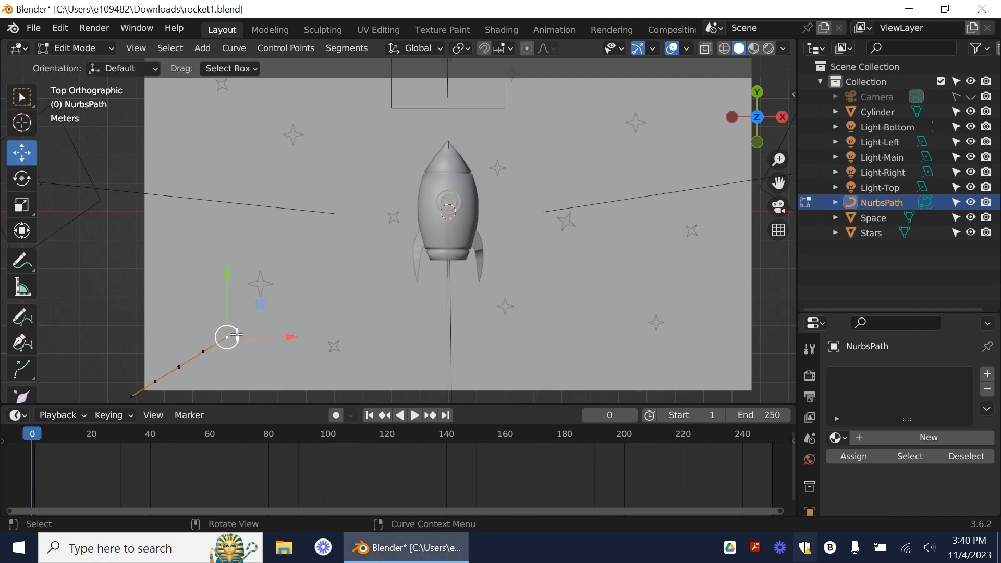
drag(225, 338, 605, 89)
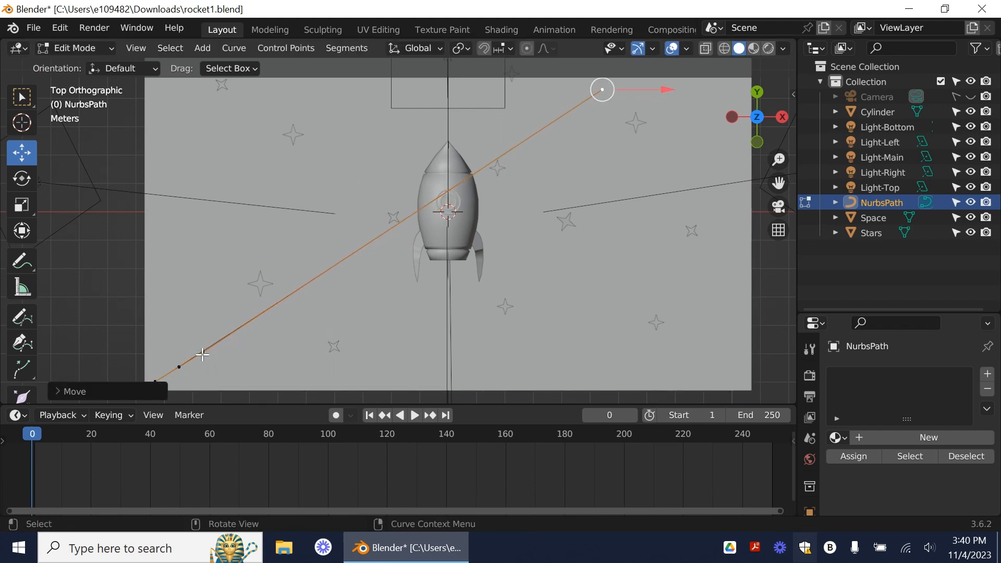
Step: Move the path's fourth control point above the rocket and the third to its upper left, bending the path into a curve
click(203, 353)
drag(203, 352, 409, 94)
drag(178, 369, 246, 175)
click(179, 367)
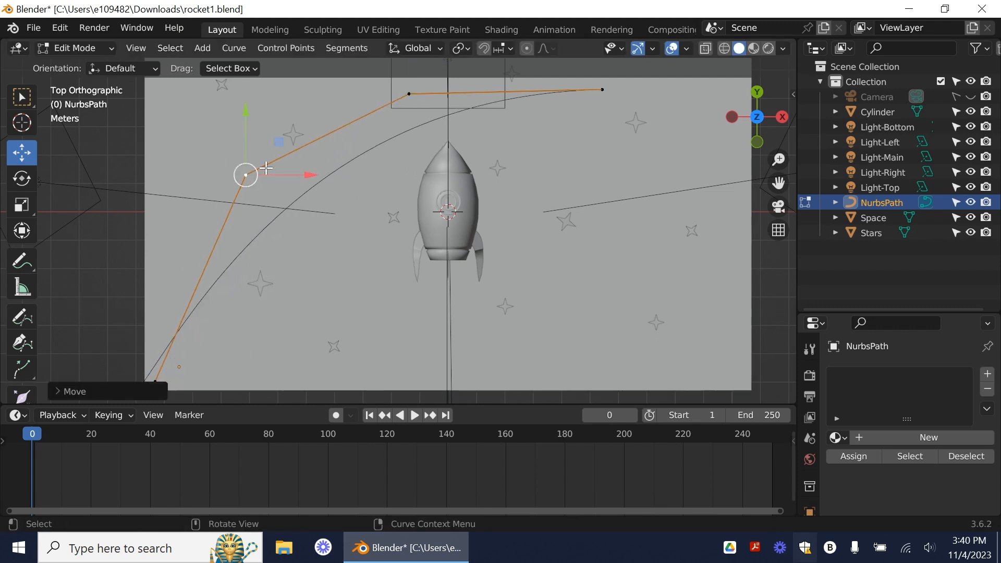
Step: Lower the path's end point at the right and shift the third and fourth control points rightward to arch the curve over the rocket
click(601, 90)
drag(601, 90, 679, 298)
click(409, 94)
drag(409, 94, 614, 85)
click(246, 175)
drag(245, 175, 392, 135)
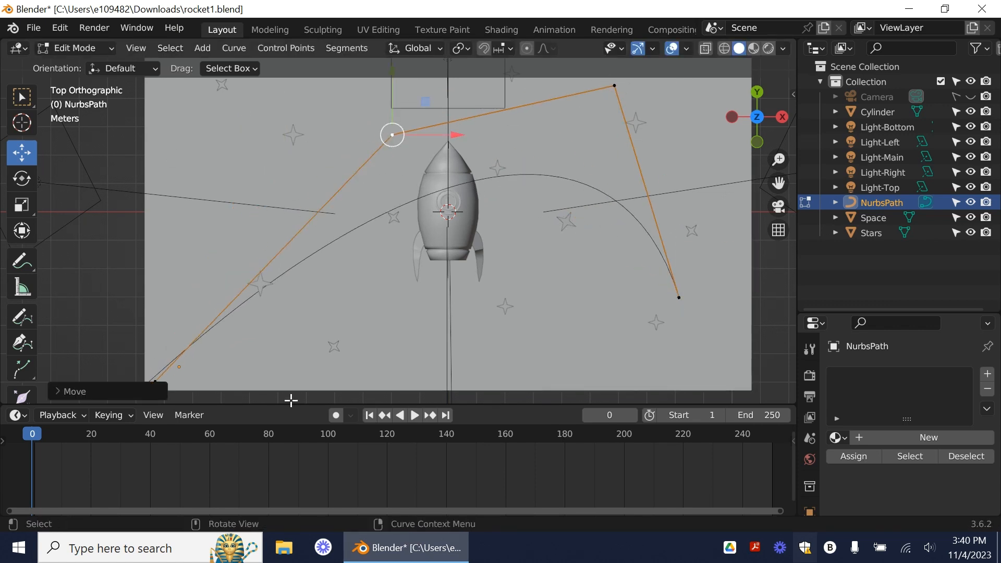
Step: Enlarge the 3D viewport, raise the path's second control point to the rocket's upper left, and widen the arch to the background's right edge
drag(291, 403, 292, 463)
click(156, 412)
drag(155, 412, 299, 125)
click(391, 165)
drag(391, 165, 751, 120)
Step: Move the path's end point further down and lower its topmost control point to just above the background's upper edge
drag(680, 329, 690, 376)
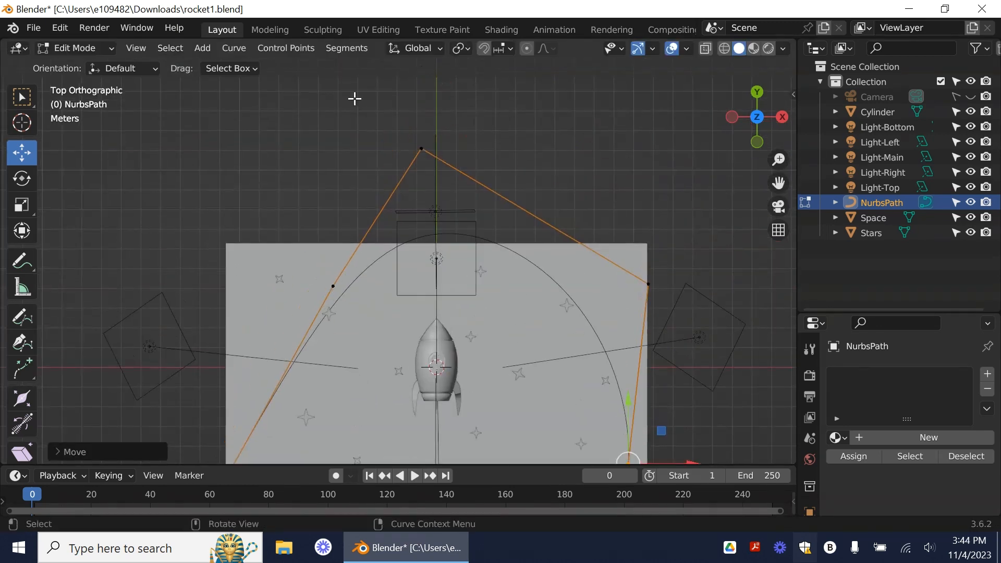
click(422, 149)
drag(422, 149, 401, 213)
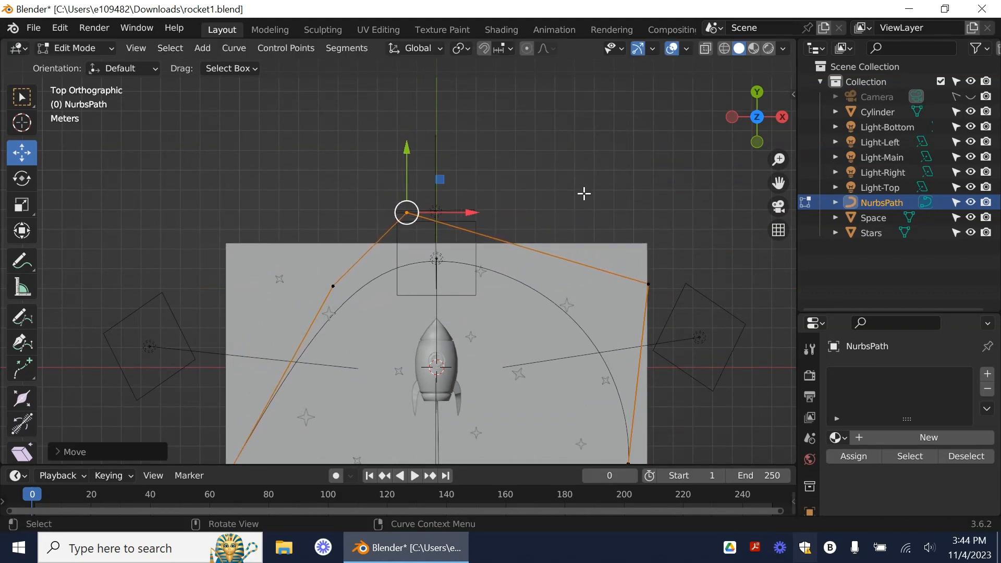
Step: Extrude the path's lower-right end point about 11.25 m leftward so the curve passes beneath the rocket
middle_drag(664, 210, 686, 221)
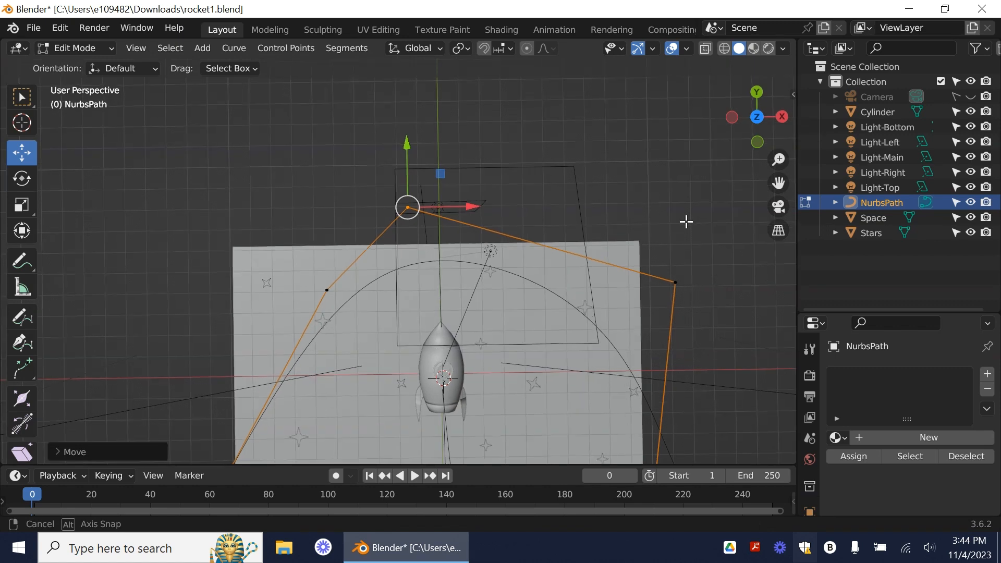
click(757, 118)
click(756, 118)
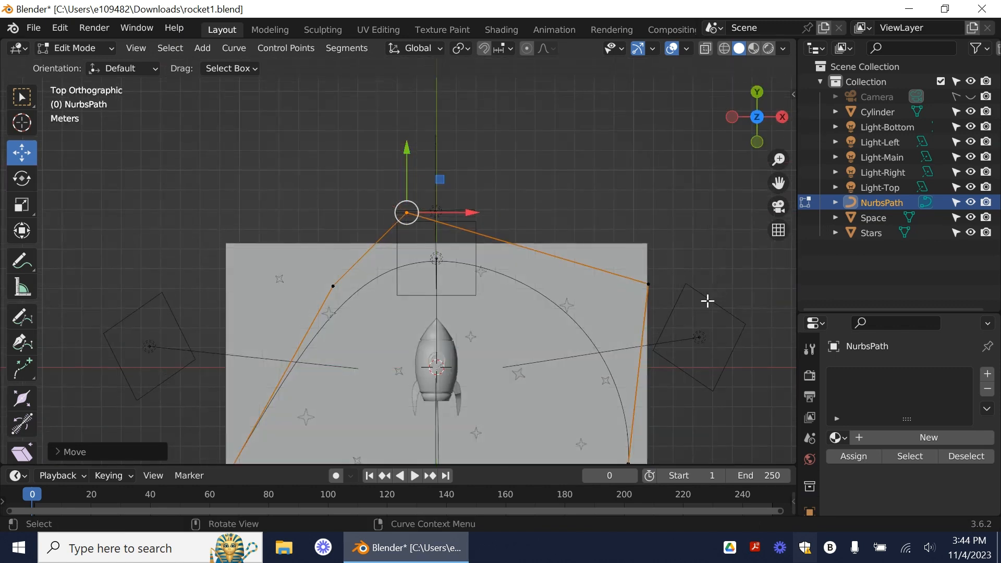
shift+middle_drag(707, 436, 692, 271)
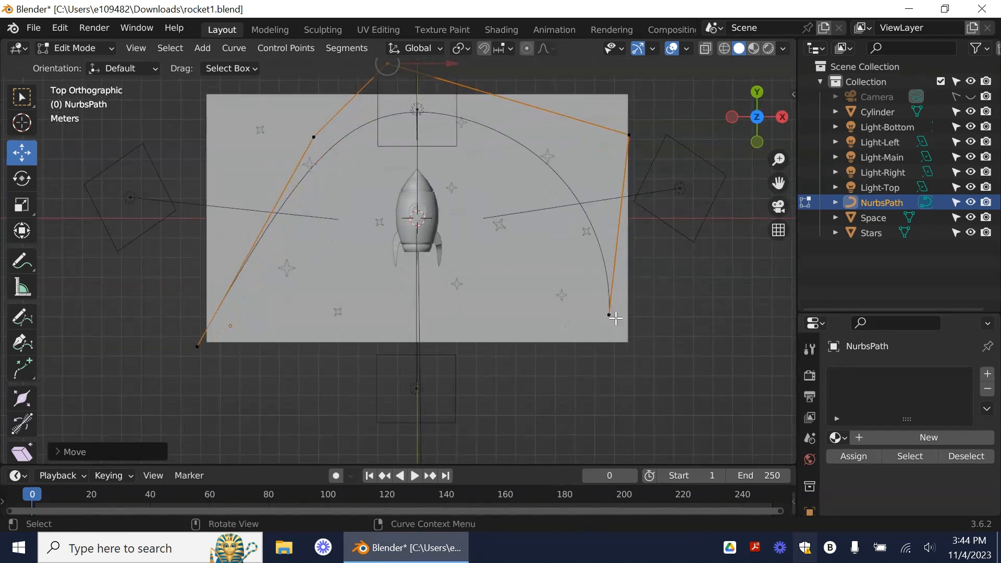
scroll(604, 308, down, 1)
scroll(604, 308, up, 4)
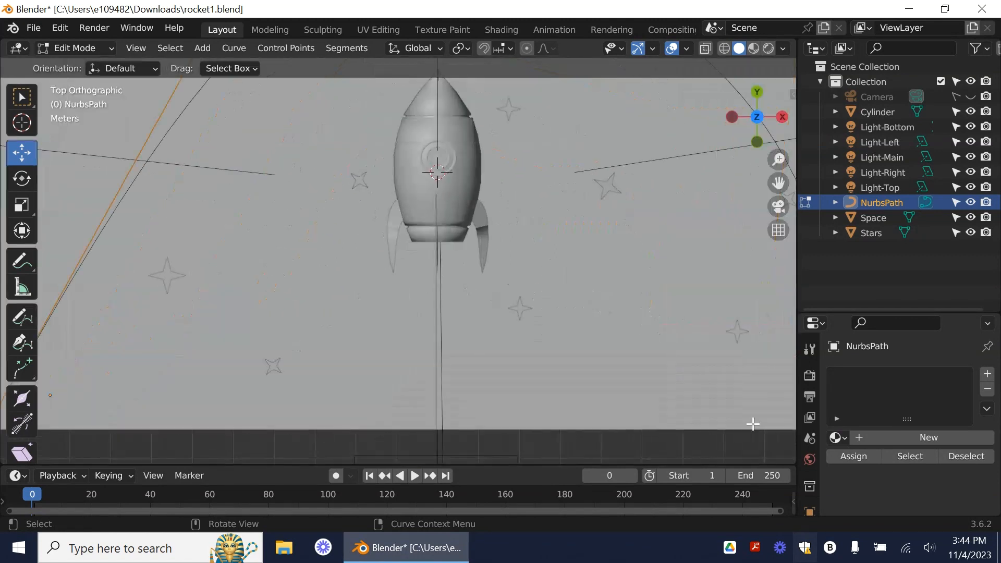
shift+middle_drag(698, 425, 543, 415)
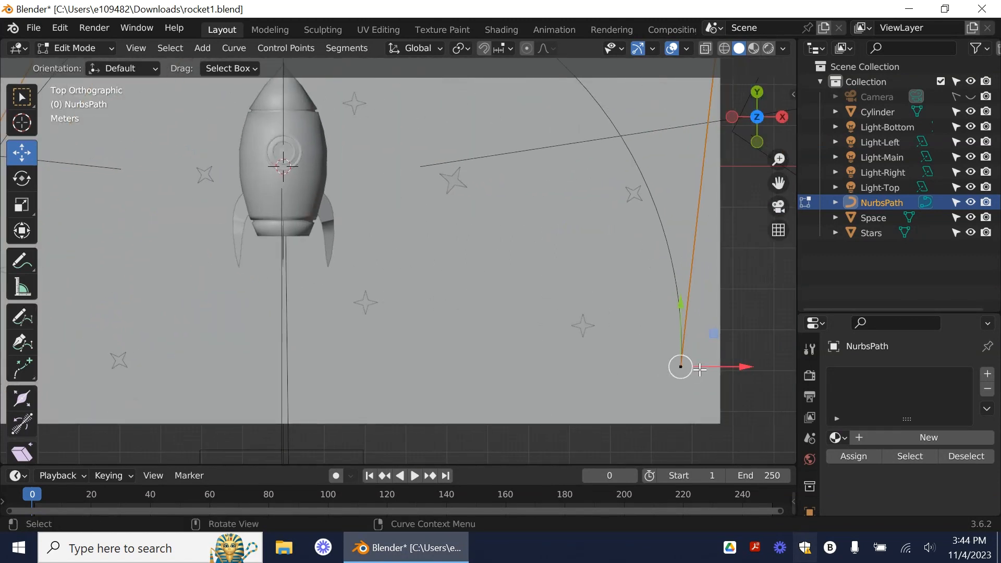
scroll(700, 370, up, 3)
scroll(700, 370, down, 3)
key(e)
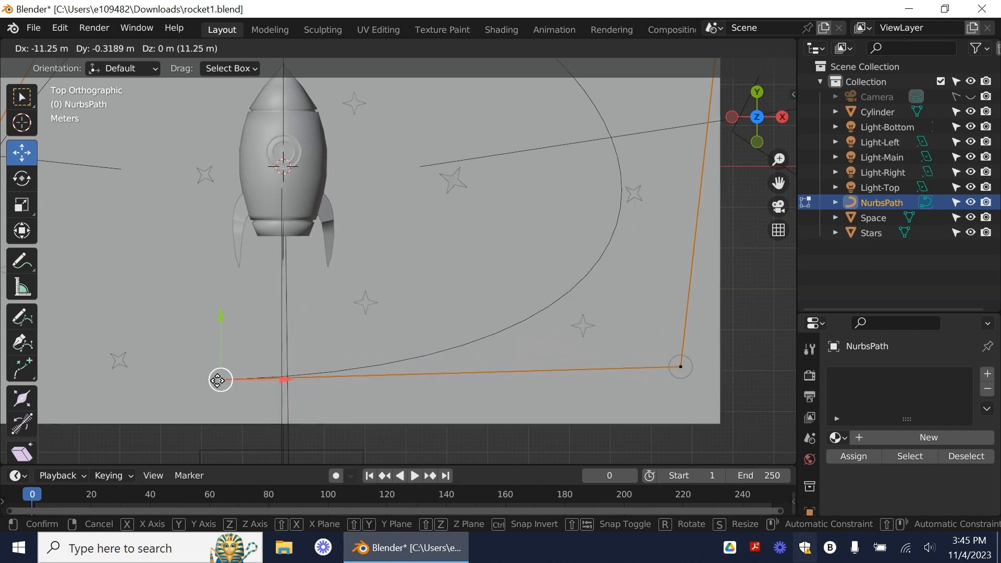
click(218, 380)
Step: Move the path's upper-right control point outward, lower the two upper-left points, and shift the end point slightly right beneath the rocket
scroll(558, 403, down, 4)
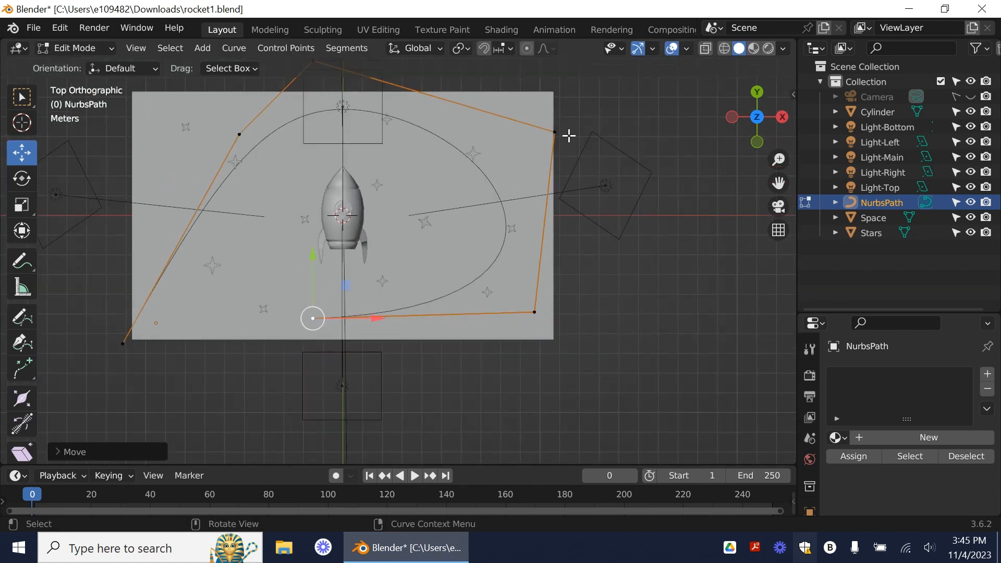
drag(554, 130, 576, 92)
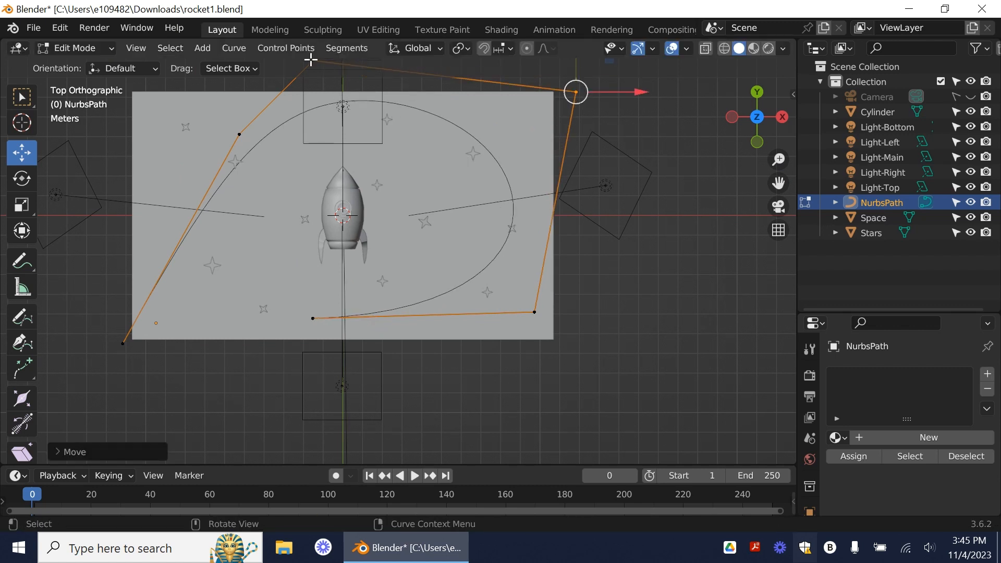
drag(313, 60, 313, 118)
drag(239, 134, 232, 161)
drag(312, 318, 342, 310)
Step: Extrude the path's end point about 10 m up and left, near the second control point
key(f)
right_click(346, 306)
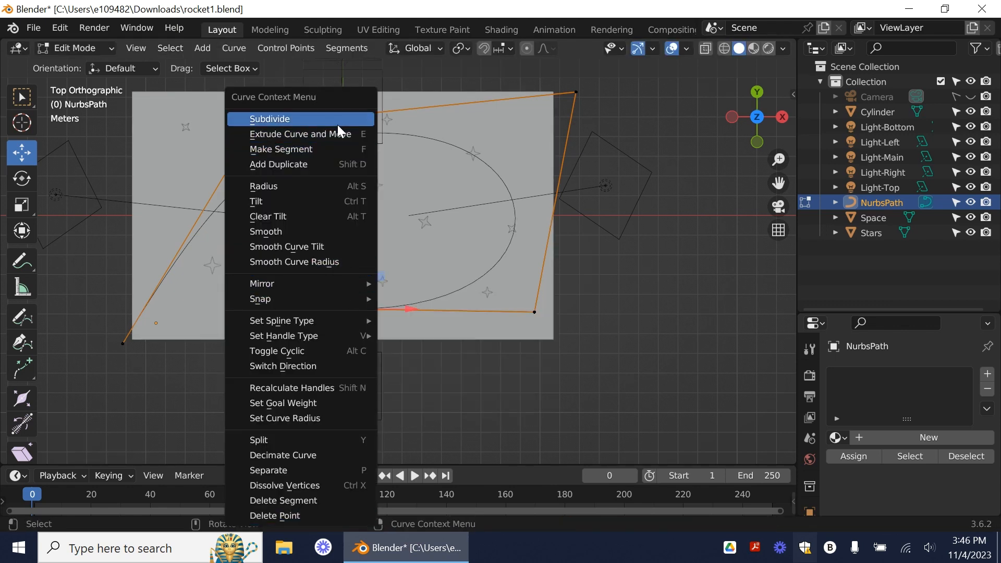
click(324, 139)
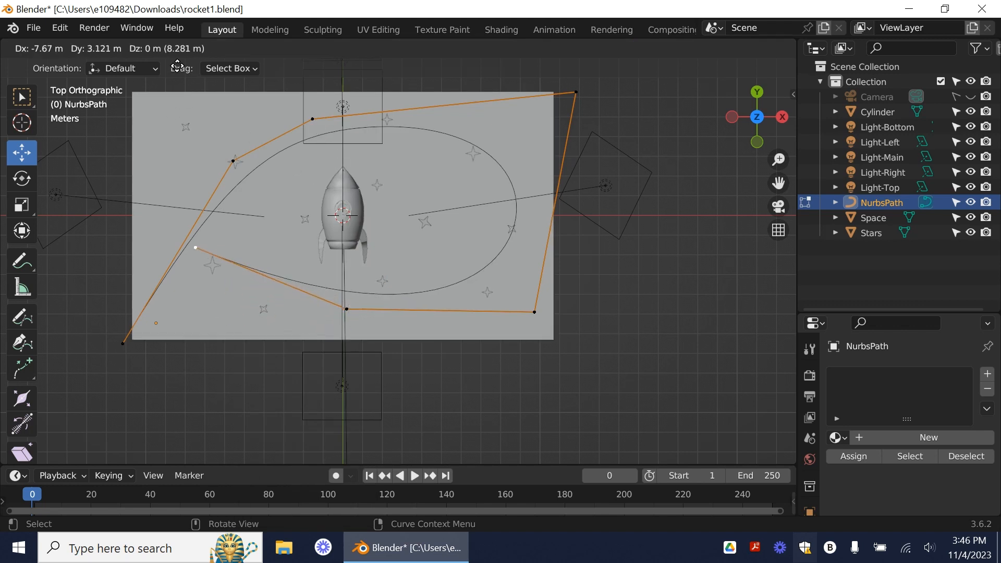
click(178, 402)
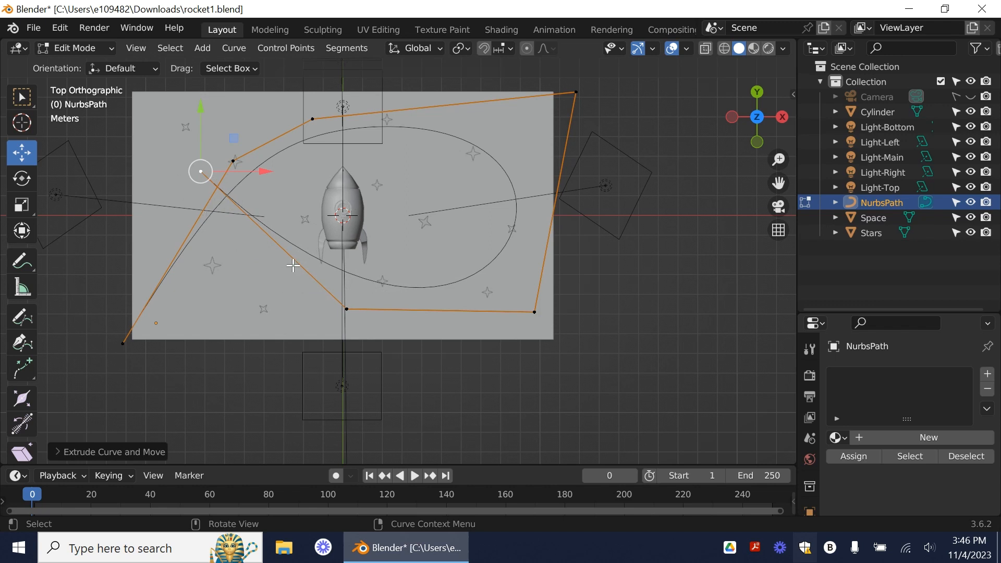
Step: Widen the loop by lowering its two bottom points below the background, raising the topmost point, and pulling the end point toward the rocket
drag(342, 312, 285, 355)
drag(534, 312, 519, 362)
drag(313, 119, 299, 94)
click(201, 172)
drag(201, 170, 236, 207)
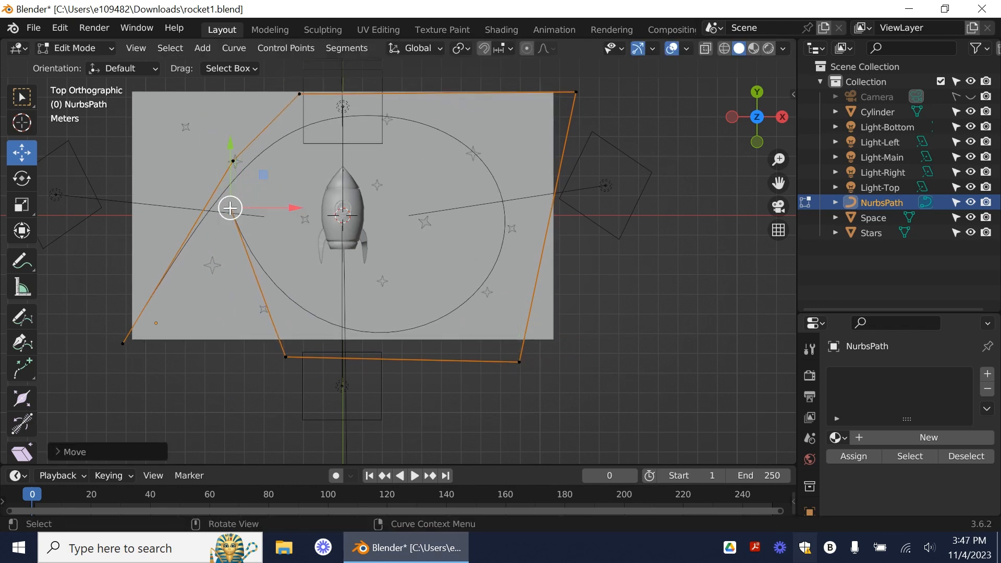
Step: Extrude the path's end point up and right, across the rocket to near the background's upper edge
right_click(230, 207)
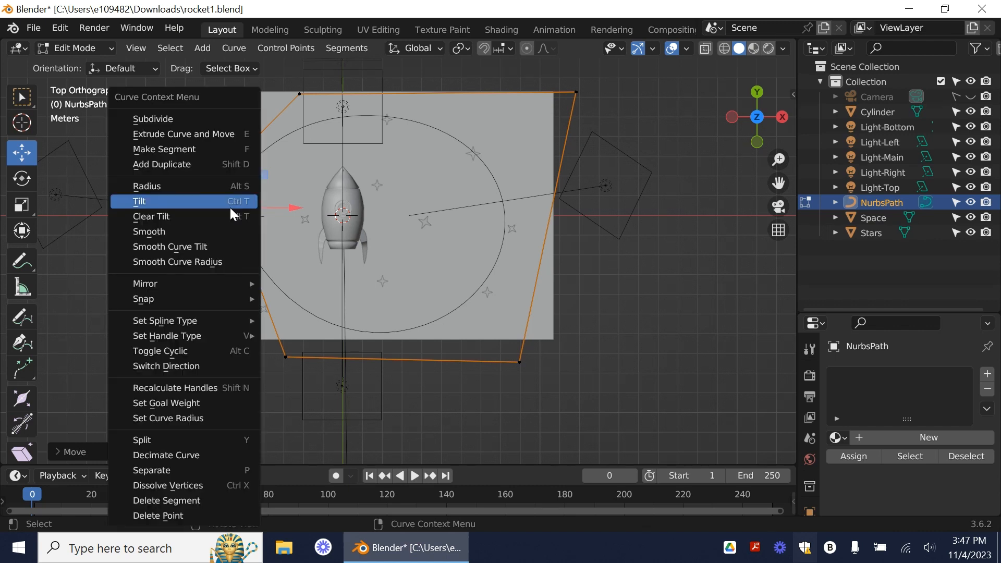
click(192, 135)
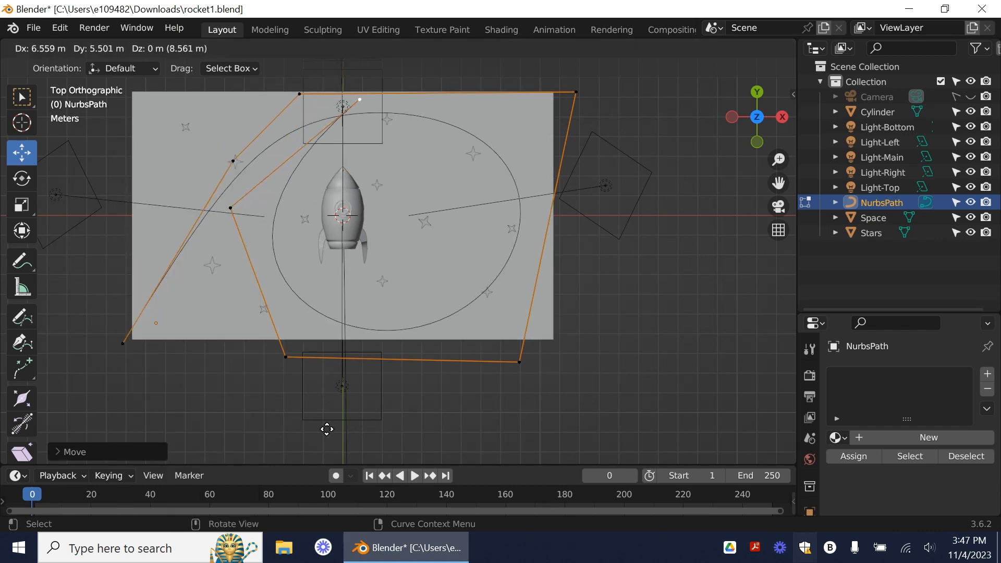
click(417, 433)
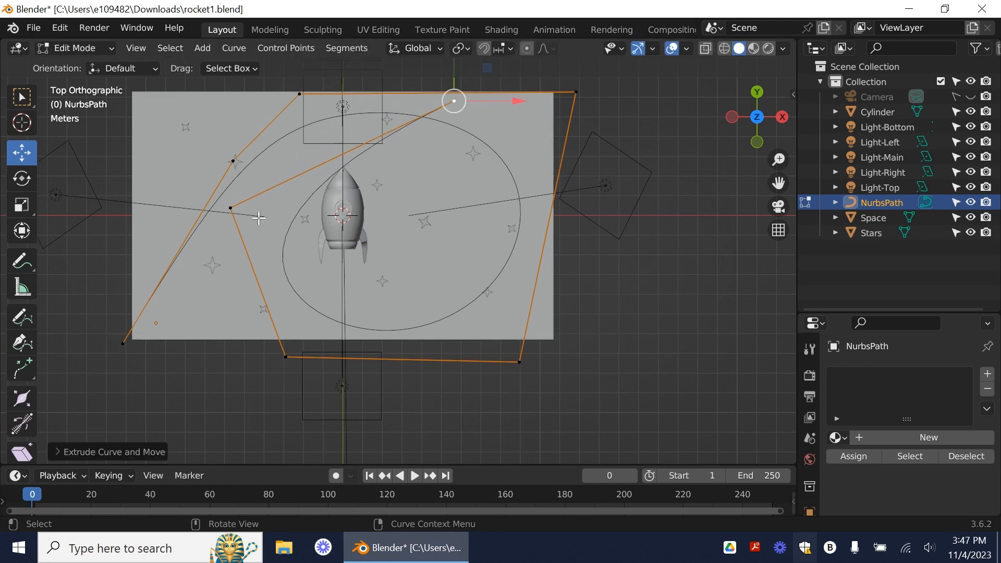
Step: Move the loop's left control point outward and pull the end point back to the rocket's upper left
click(231, 208)
drag(231, 208, 179, 198)
click(454, 101)
drag(454, 100, 310, 109)
Step: Narrow the loop by shifting its two right control points inward and moving the lower-left point further down and left
drag(287, 357, 253, 376)
drag(574, 92, 494, 73)
click(520, 362)
drag(520, 363, 479, 318)
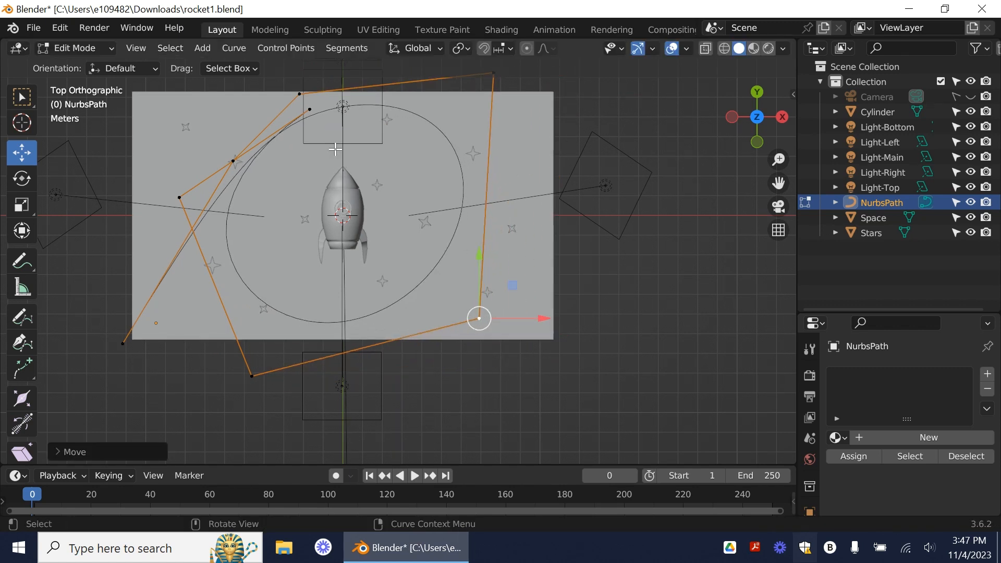
Step: Round the loop by raising its lower-left point, placing its left point on the second control point, and moving the end point above the rocket
click(252, 375)
drag(252, 375, 261, 327)
drag(179, 195, 232, 162)
drag(299, 111, 356, 115)
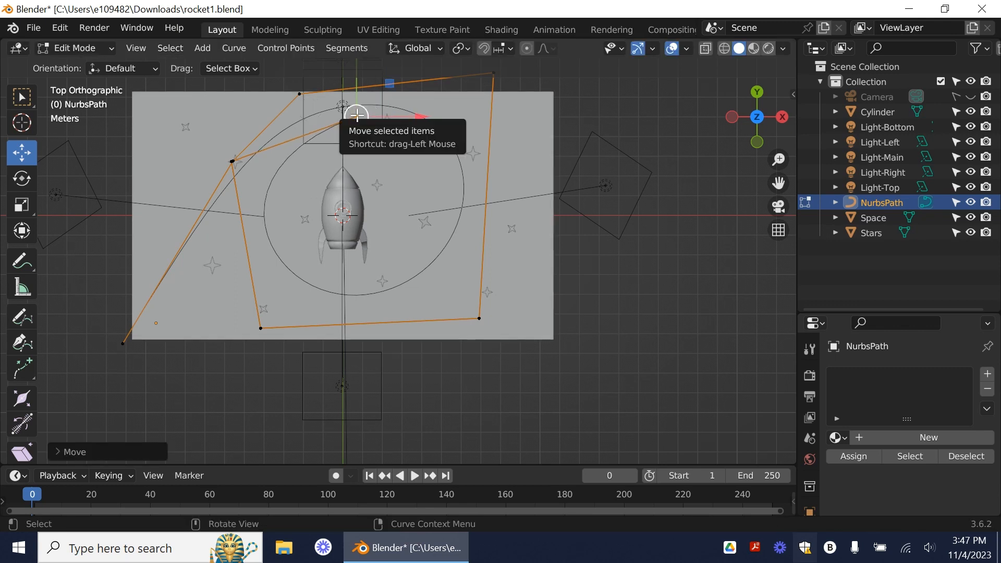
Step: Extrude the path's end point to the background's right edge, then raise the previous point above the background and pull the new end up-left
right_click(358, 116)
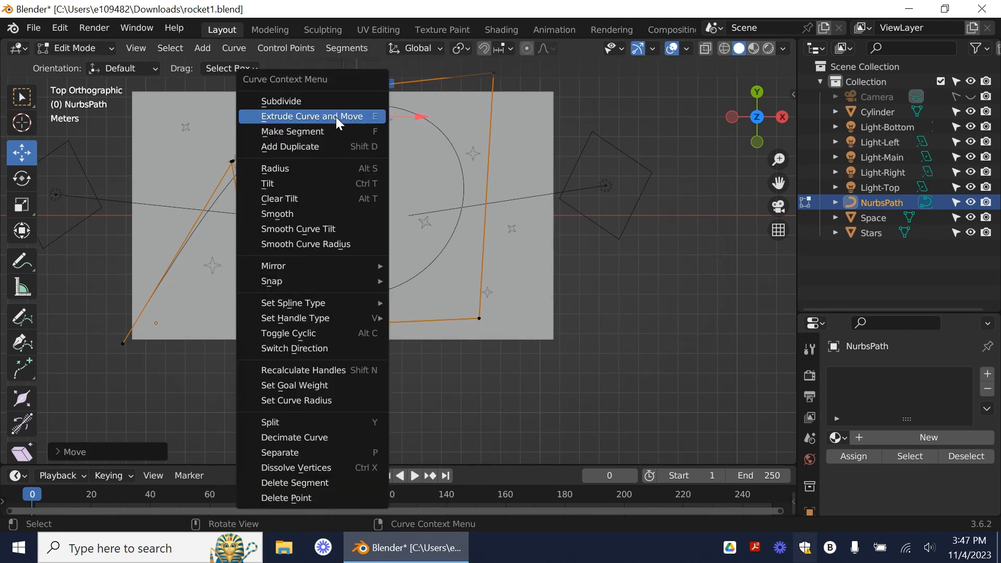
click(337, 117)
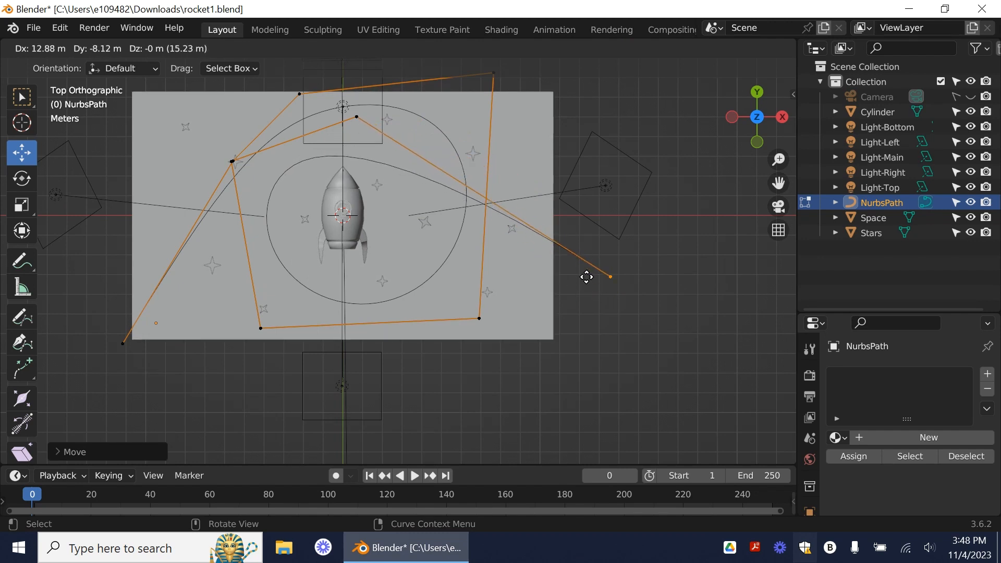
click(523, 219)
drag(358, 119, 343, 66)
drag(542, 215, 501, 164)
Step: Extrude the path's end point down and right beyond the background's right edge, and fine-tune the last two control points
right_click(501, 164)
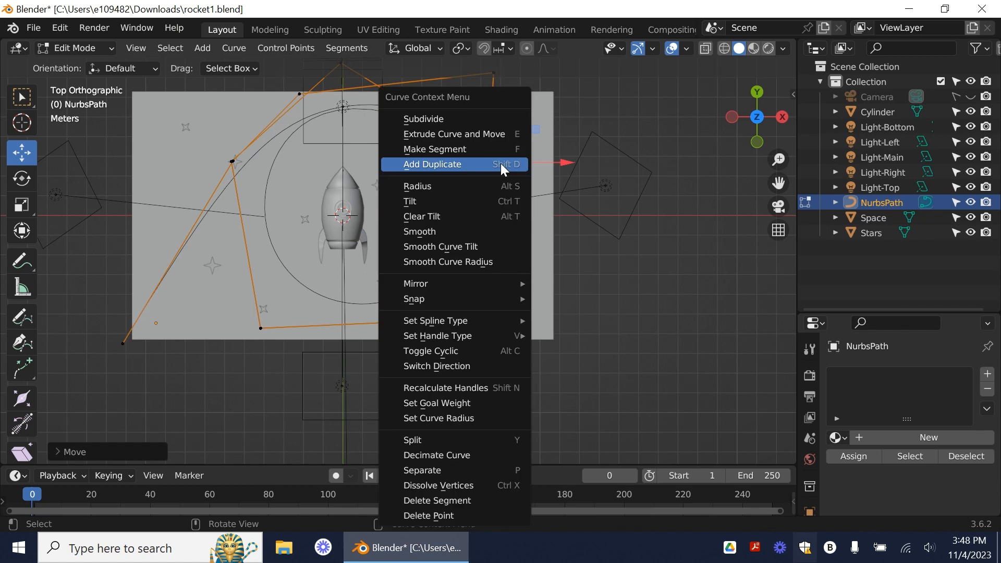
click(486, 135)
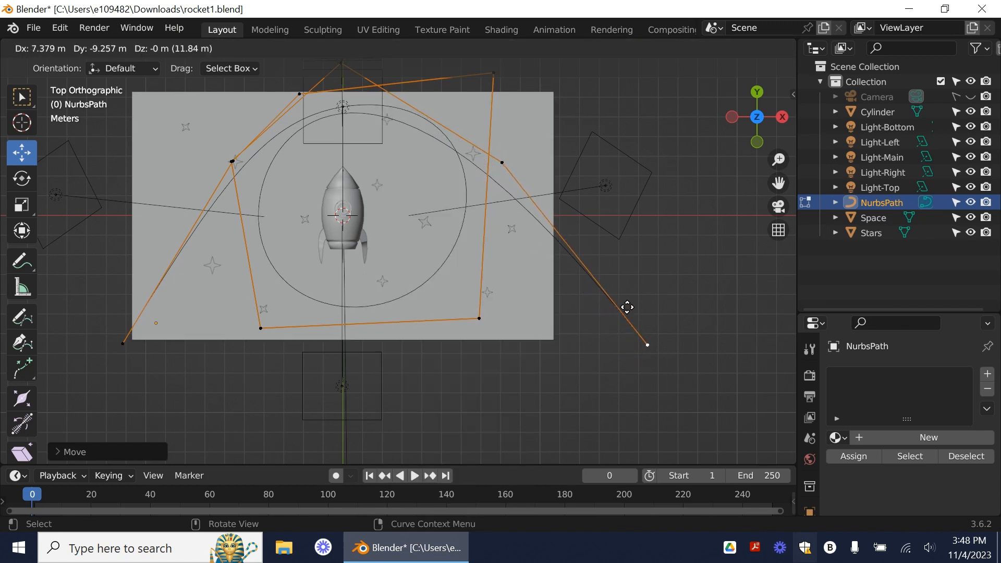
click(628, 289)
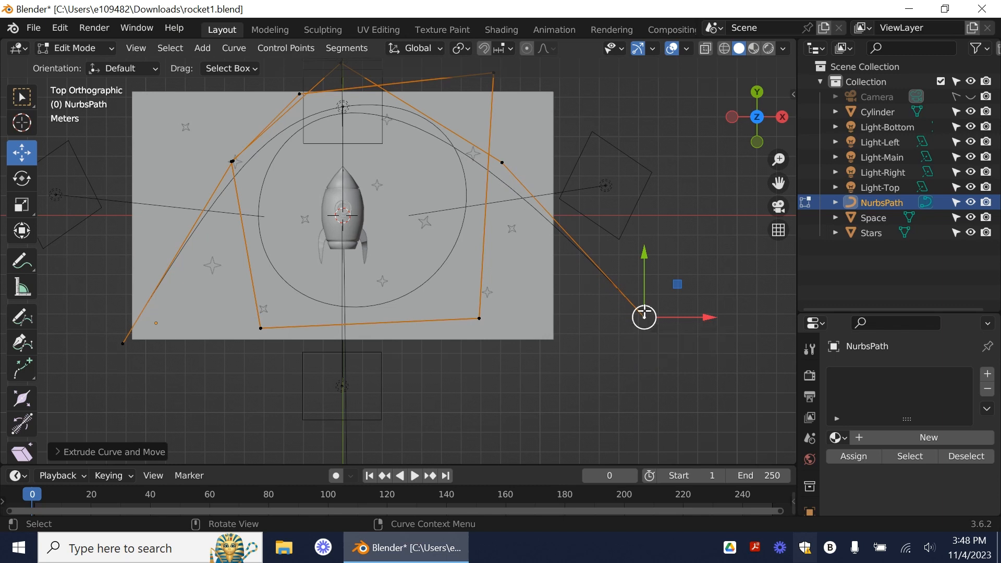
drag(503, 163, 502, 168)
drag(648, 313, 631, 301)
click(21, 179)
drag(696, 332, 625, 350)
drag(639, 301, 753, 329)
key(ctrl+z)
click(22, 153)
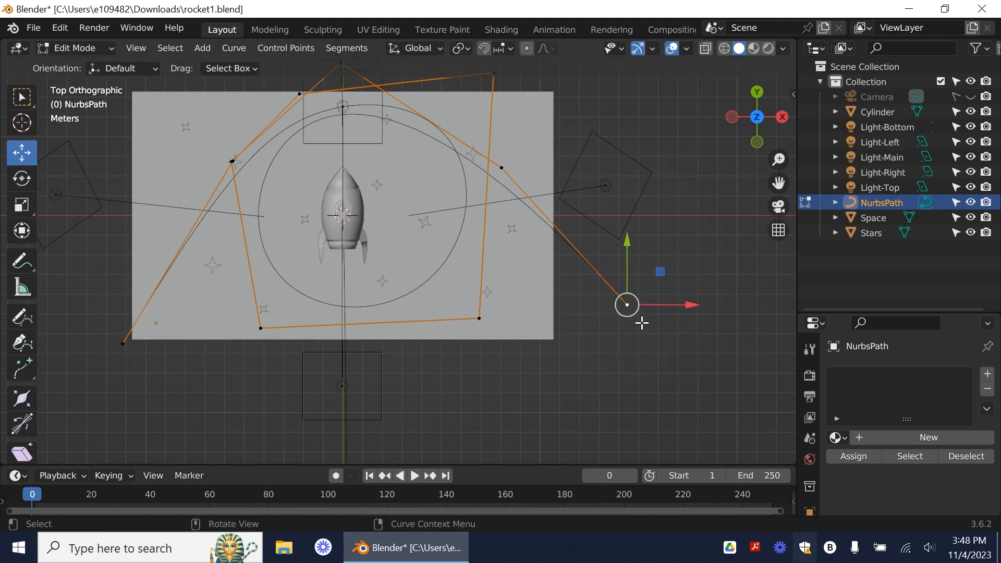
Step: Deselect the path's control points and return to Object Mode
click(561, 360)
key(w)
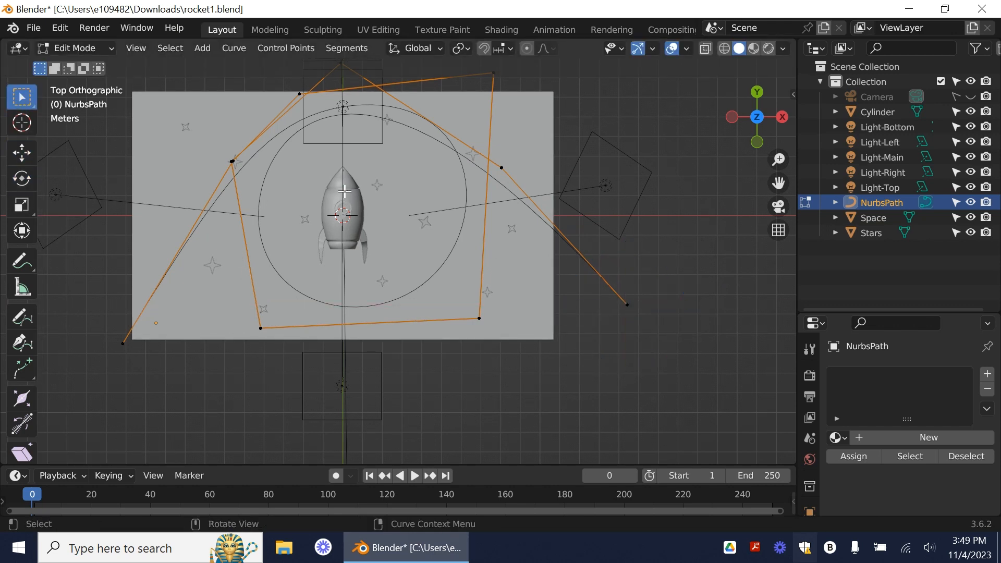
click(70, 45)
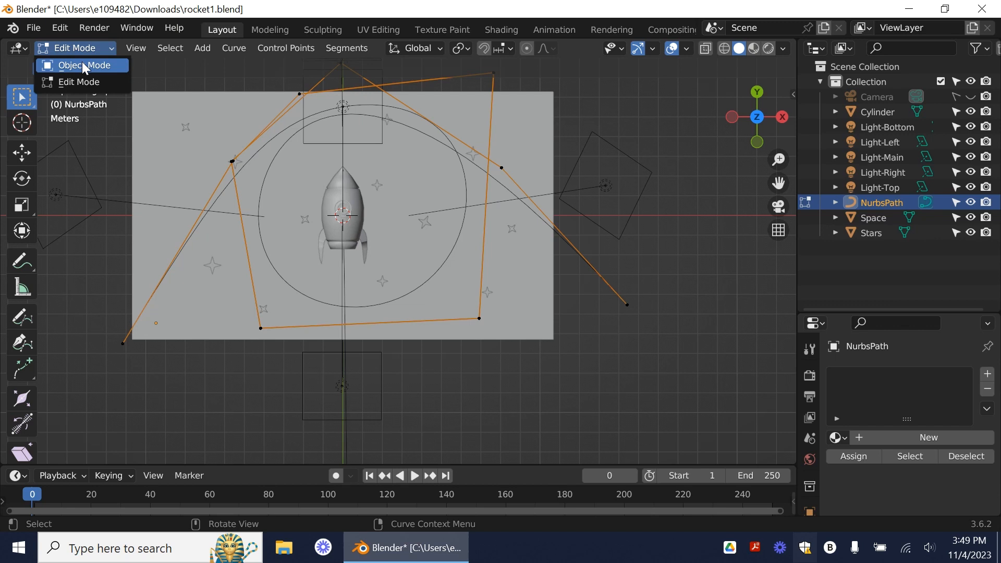
click(82, 62)
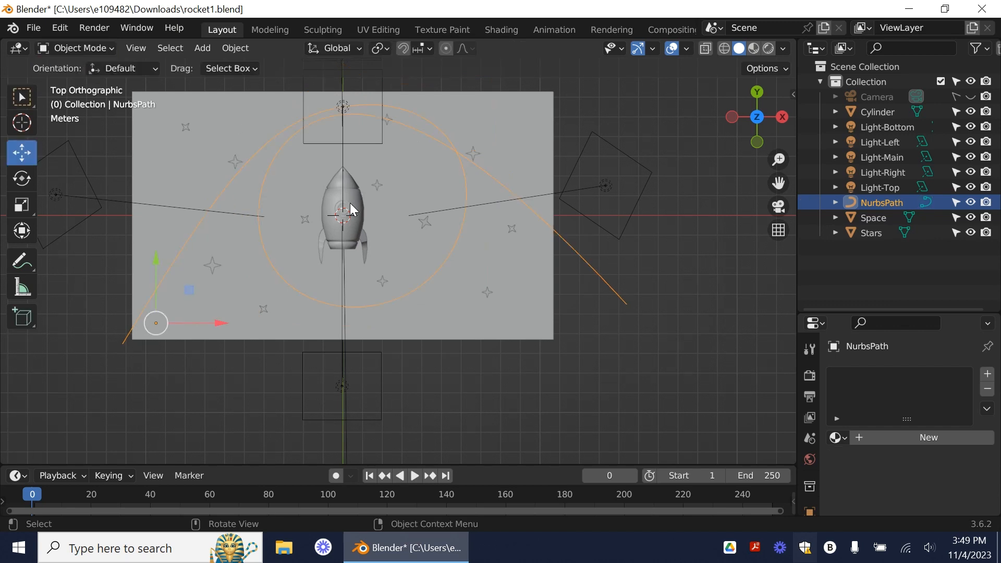
Step: Rename the Cylinder object as Rocket
click(881, 112)
click(876, 218)
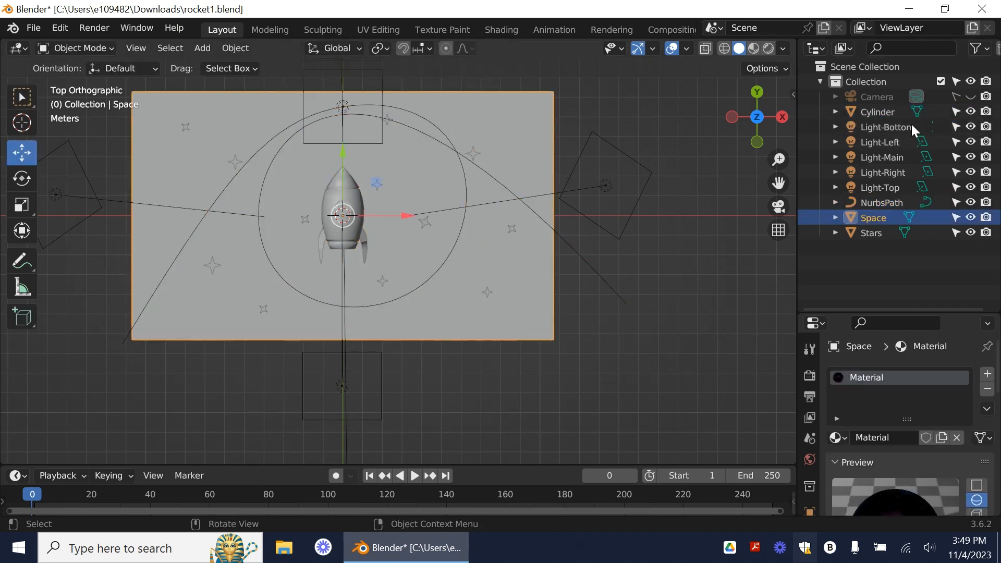
click(877, 111)
double_click(875, 113)
text(Ro)
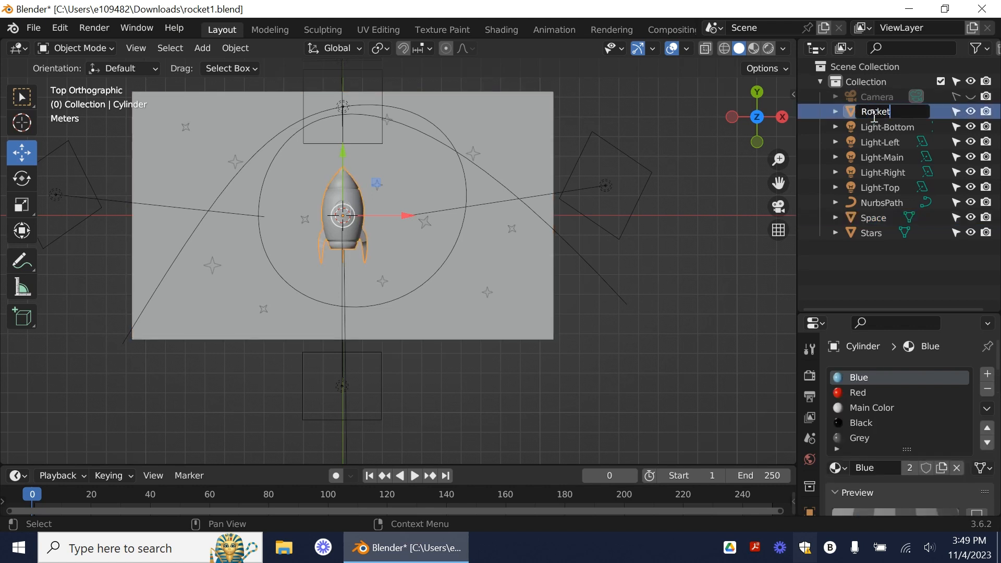
text(cket)
key(Return)
click(972, 112)
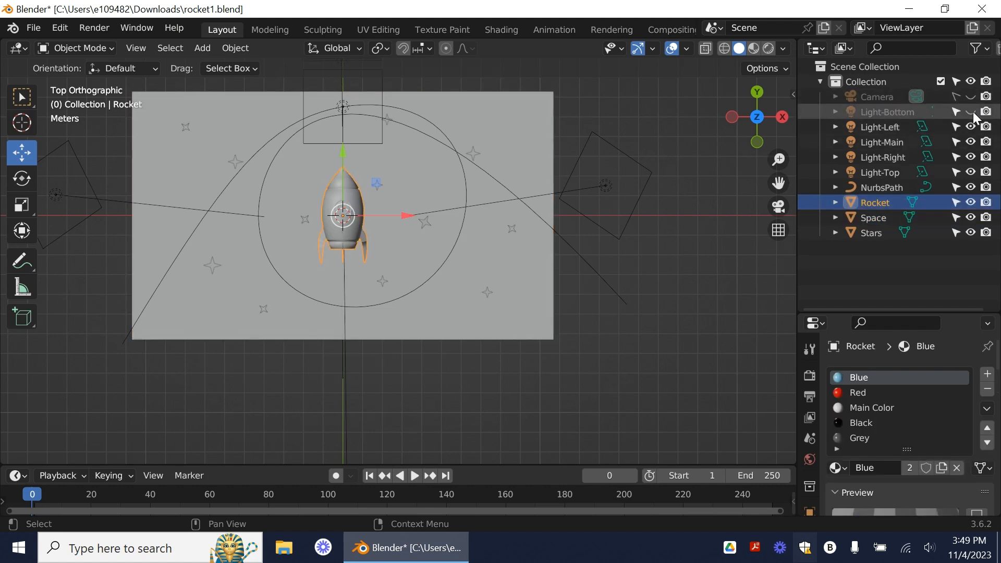
click(971, 111)
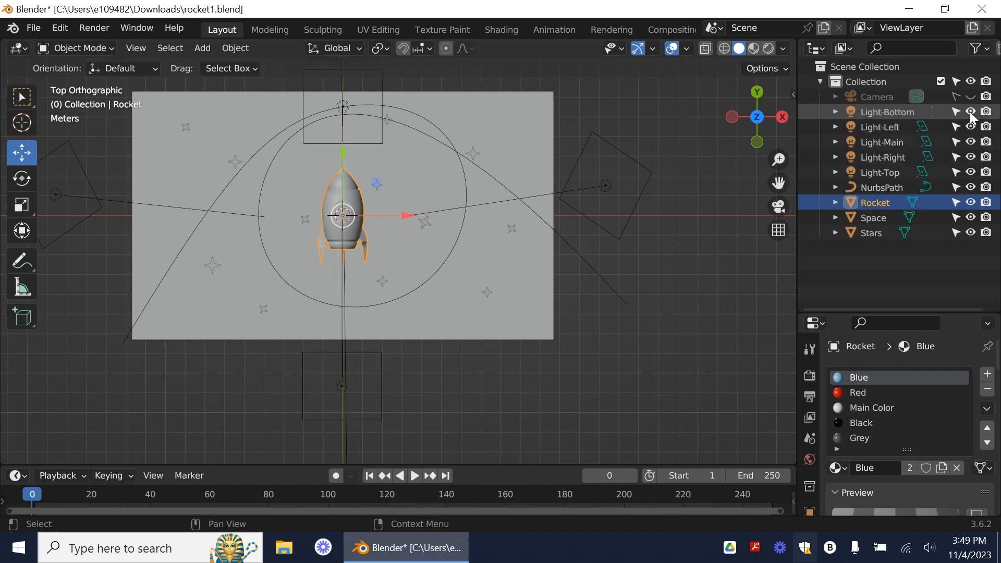
click(971, 202)
click(972, 203)
Step: Set the NurbsPath curve as the Rocket's parent in its object relations by sampling it from the viewport
click(882, 202)
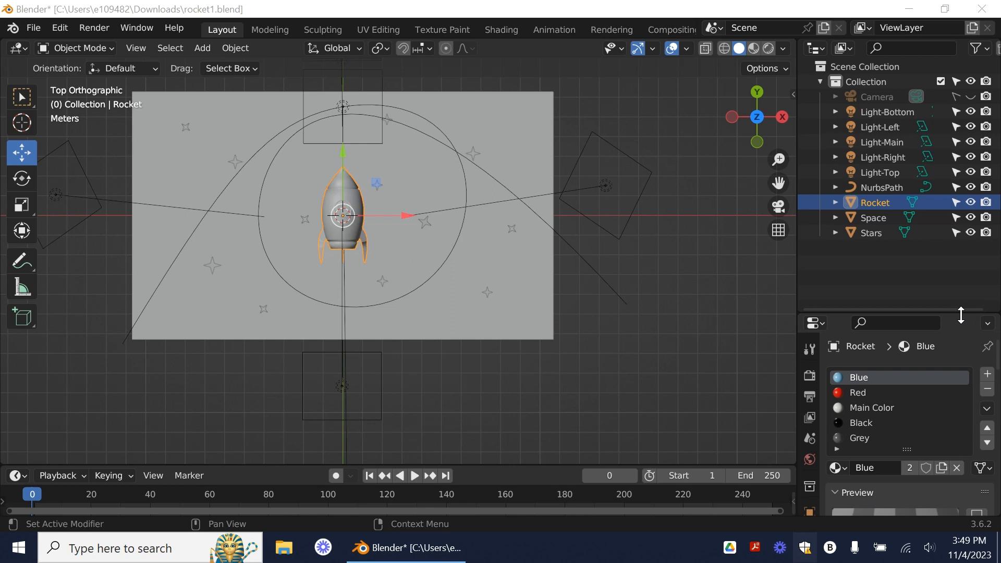
drag(958, 315, 940, 114)
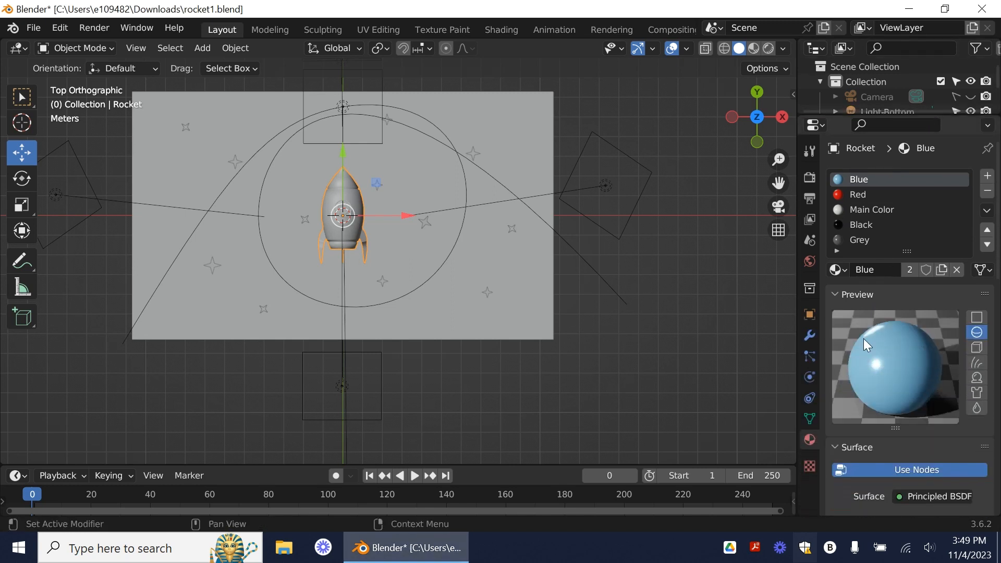
click(810, 315)
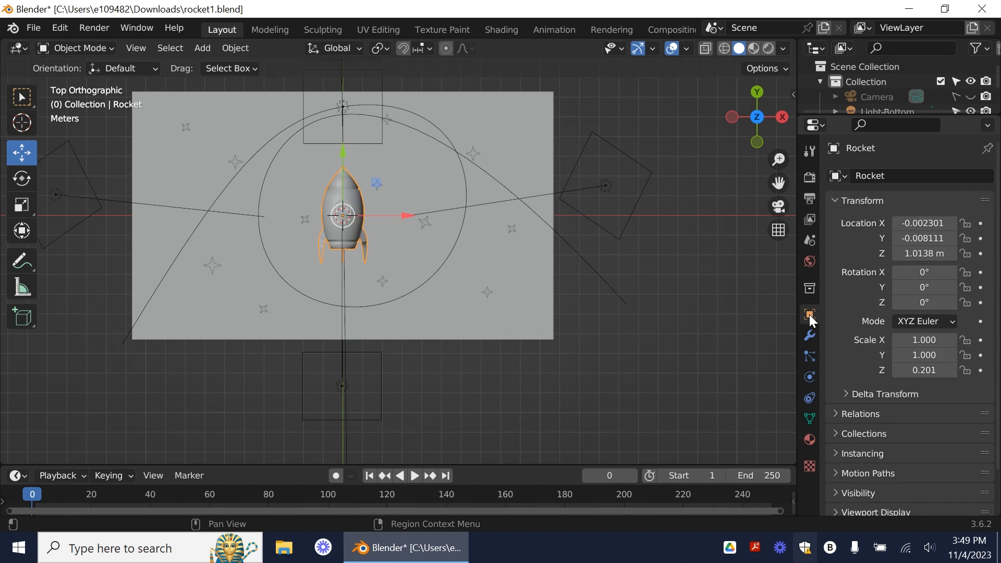
click(836, 415)
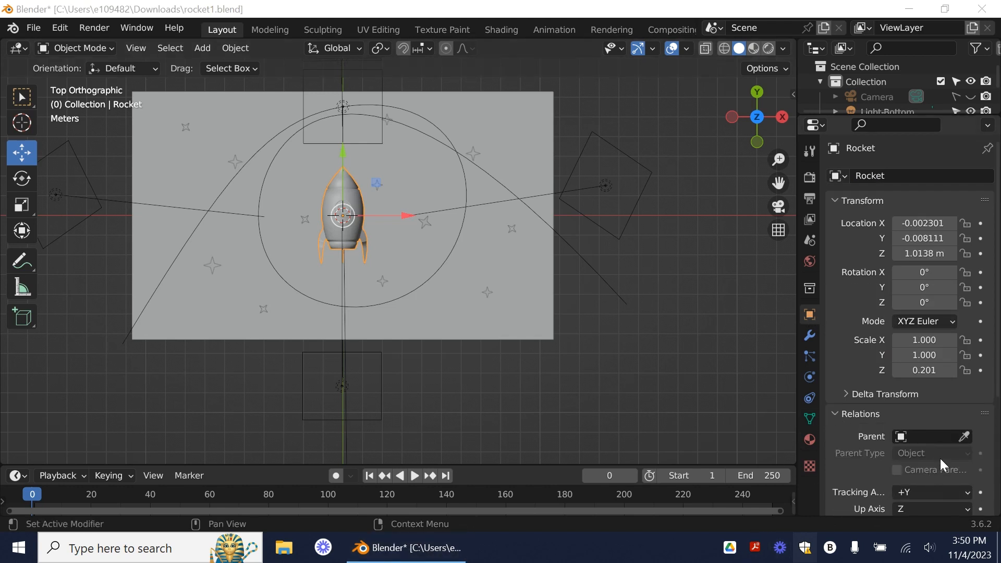
click(965, 437)
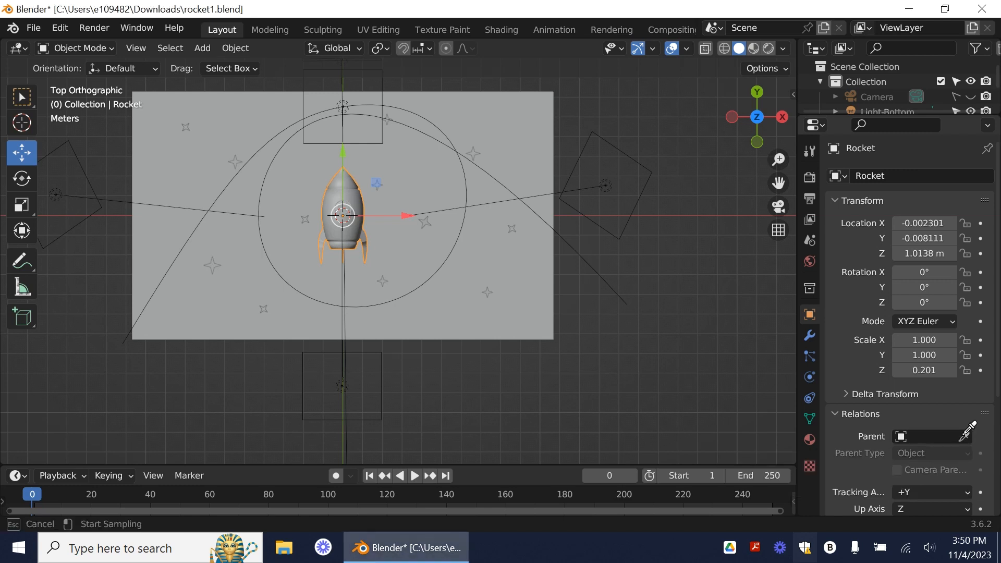
click(184, 247)
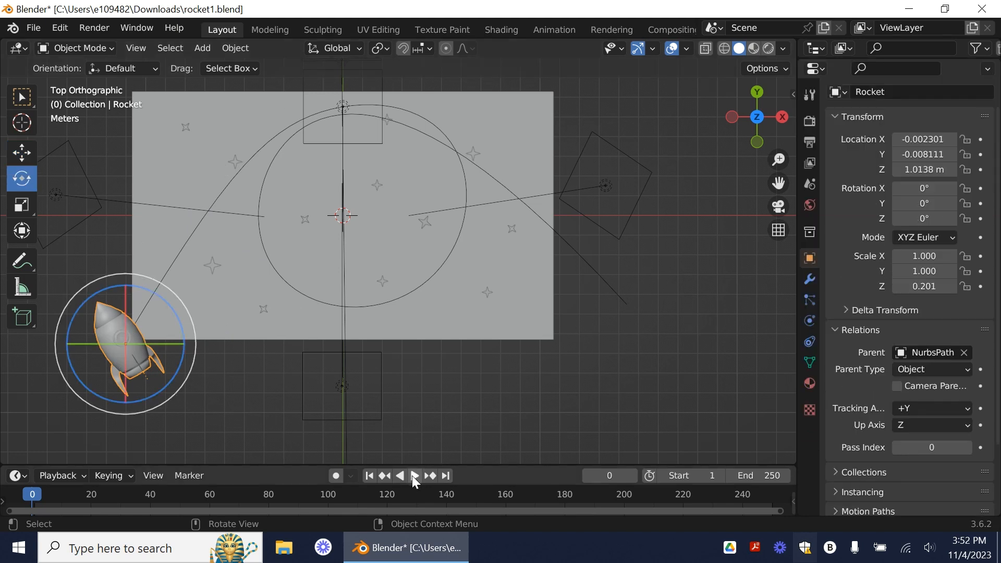
Step: Play the animation and scrub through the timeline to check whether the rocket moves
click(412, 476)
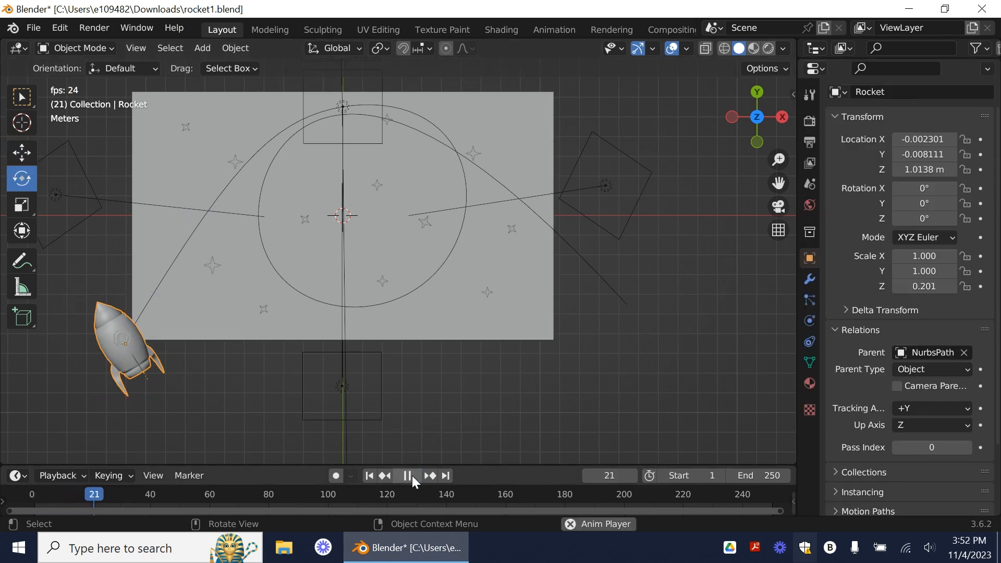
click(412, 477)
drag(105, 500, 749, 497)
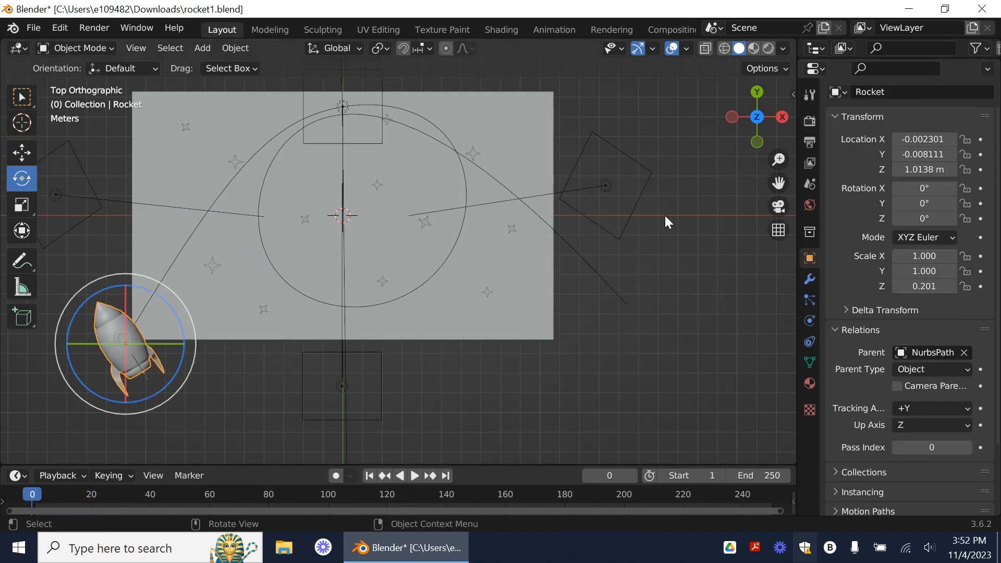
Step: Select the NurbsPath and enable Follow in its Path Animation settings
click(34, 95)
click(233, 176)
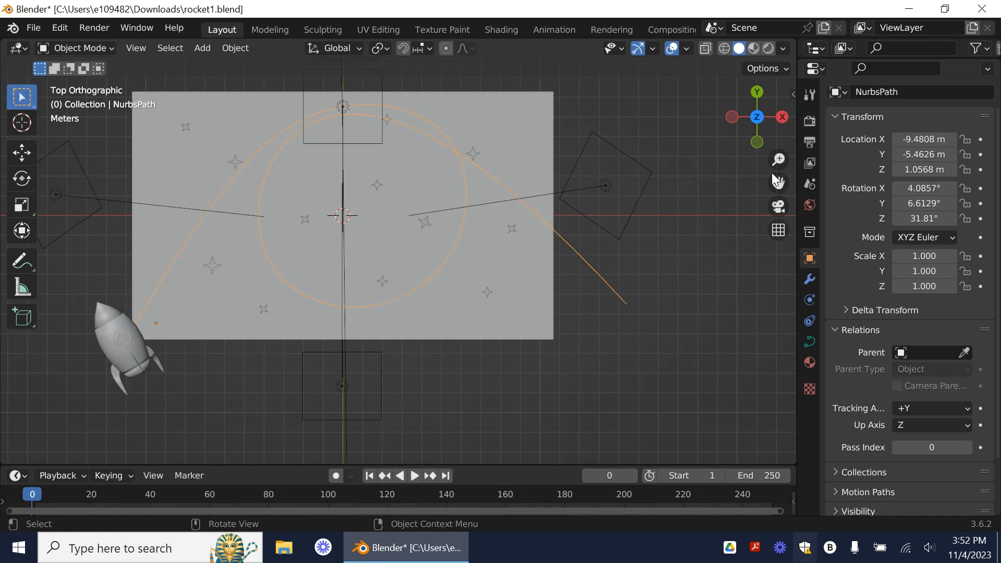
click(808, 342)
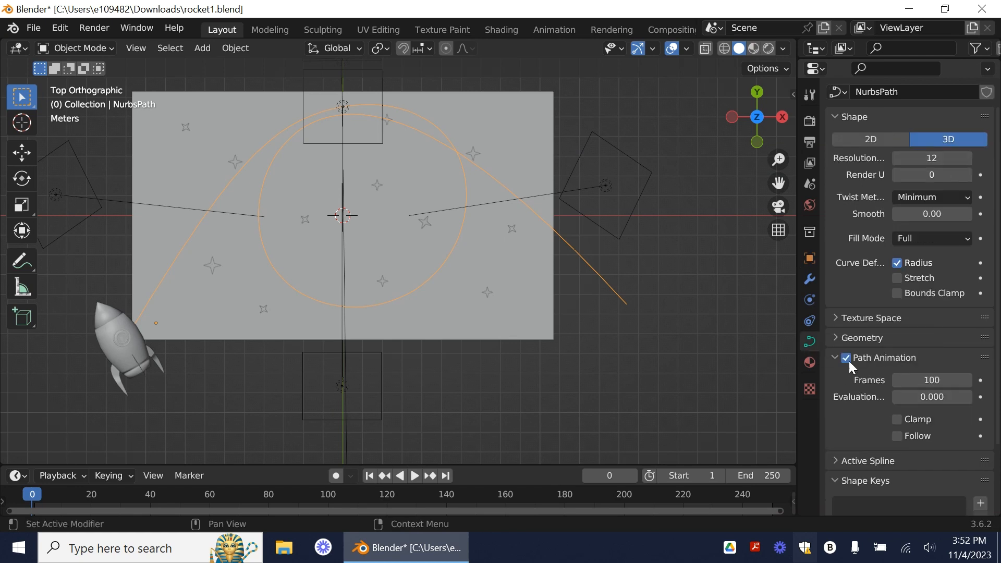
click(833, 357)
click(834, 358)
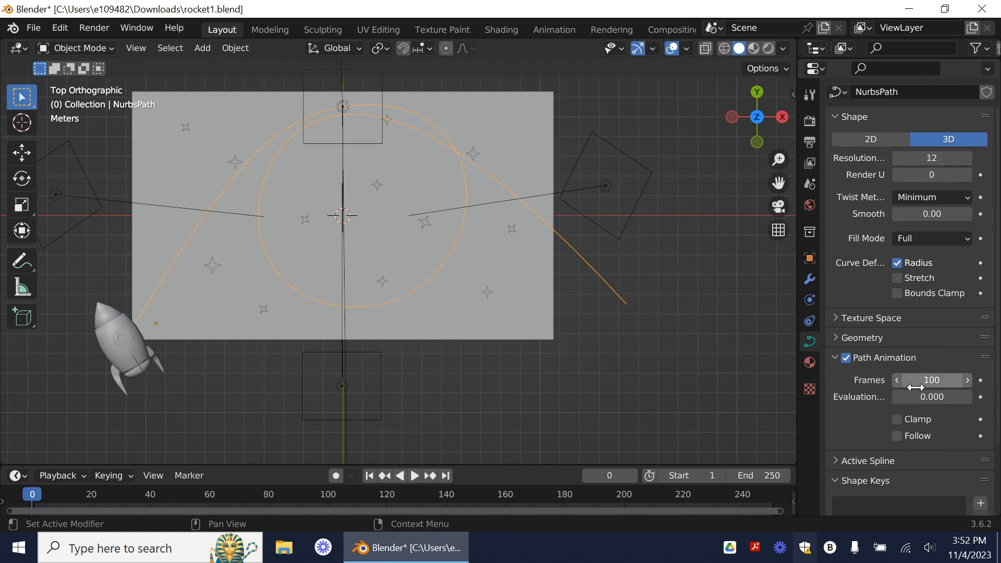
click(919, 440)
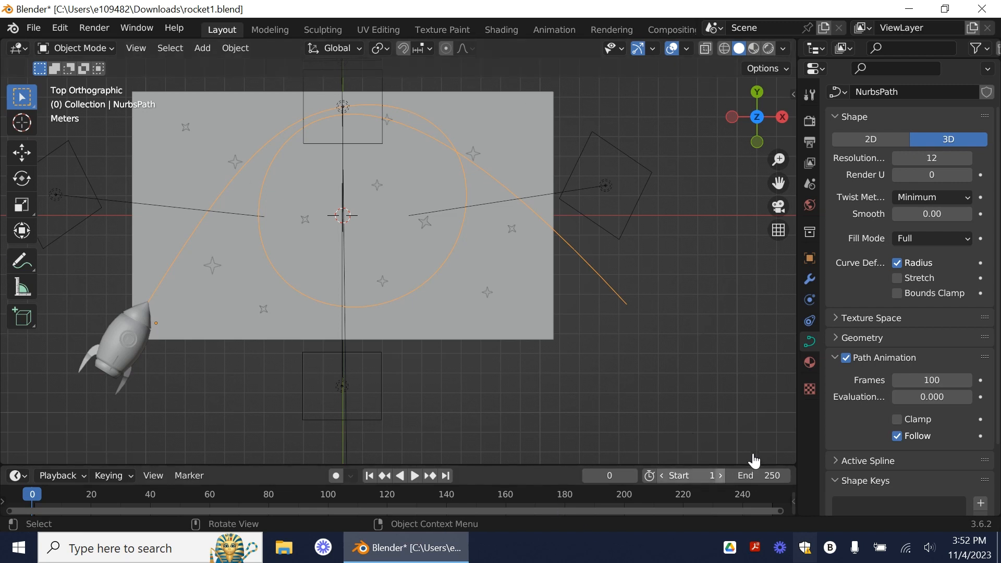
Step: Enlarge the timeline, test the path's Evaluation Time, reset it to 0 and keyframe it at frame 0
drag(754, 464, 751, 424)
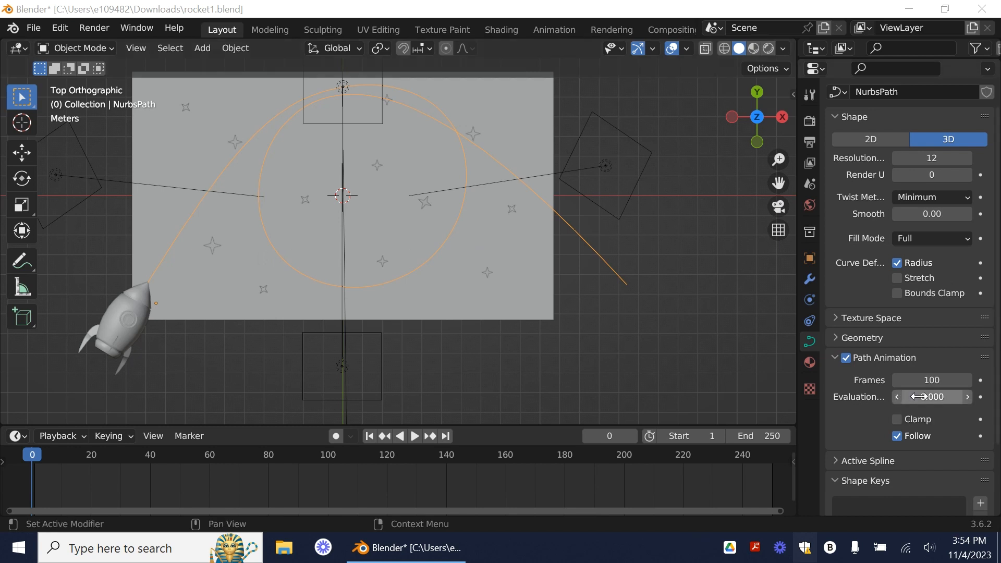
mouse_move(920, 397)
mouse_down()
mouse_move(997, 397)
mouse_move(933, 395)
mouse_up()
click(936, 395)
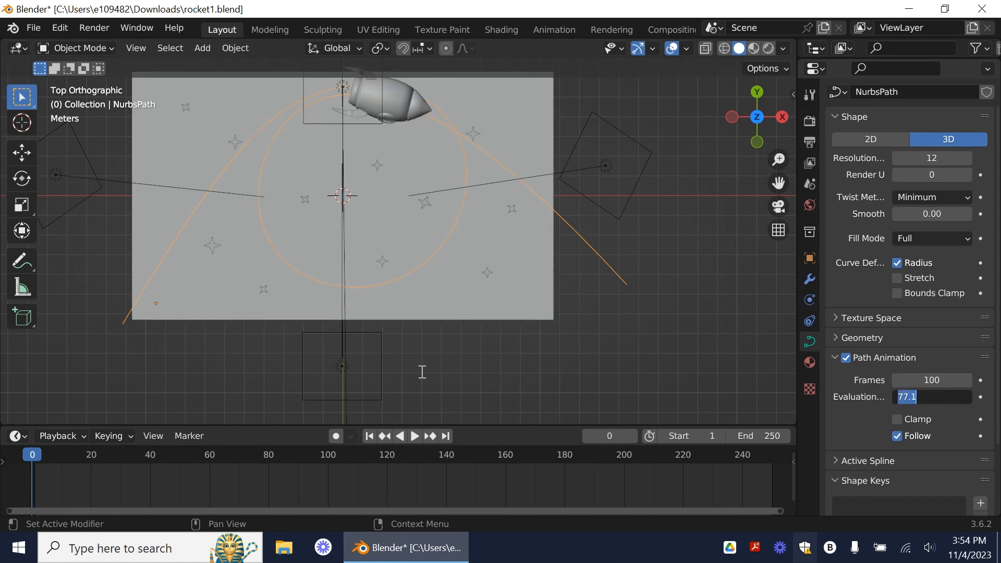
text(0)
key(Return)
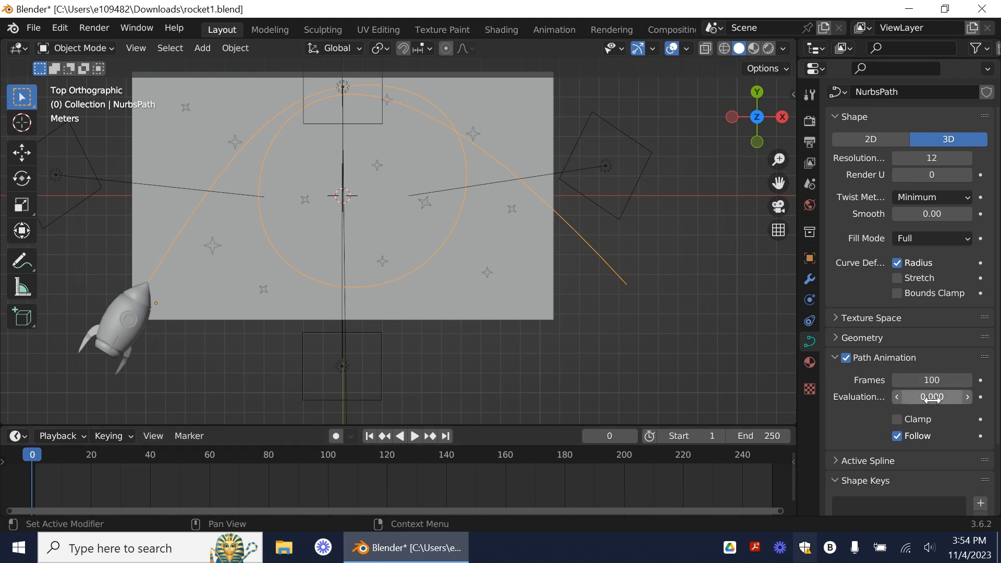
key(i)
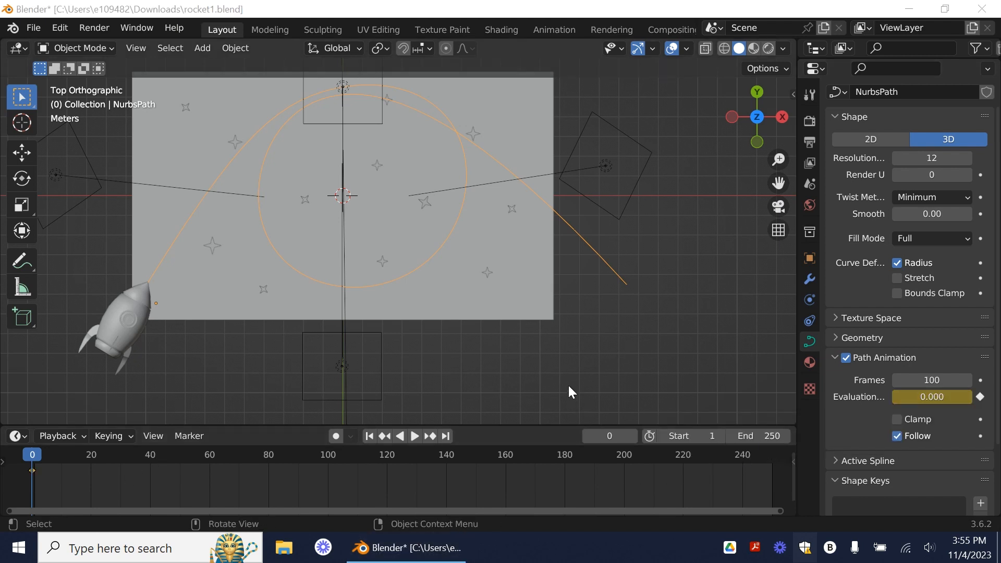
Step: Keyframe the path's Evaluation Time at 98 on frame 100
drag(24, 471, 331, 468)
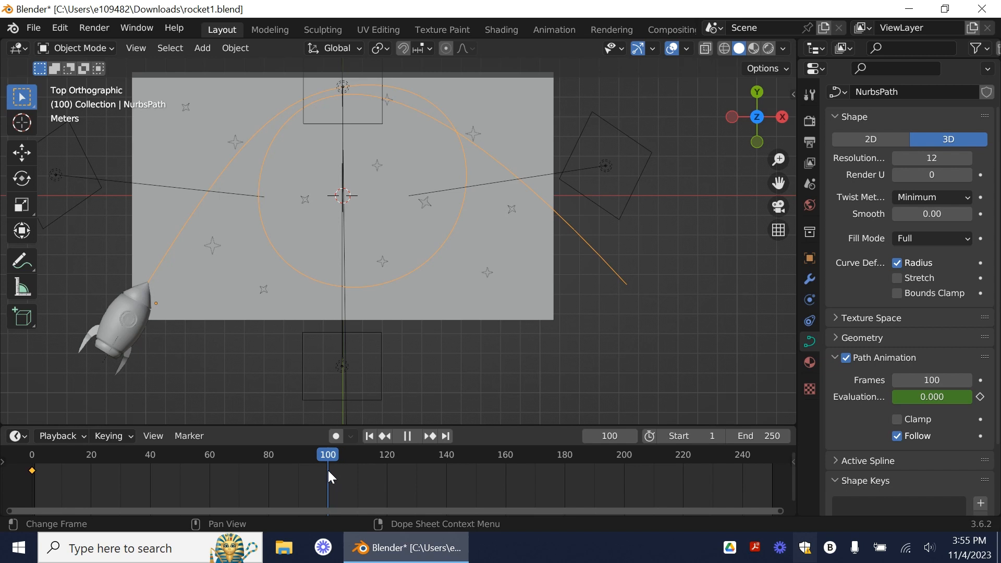
drag(327, 470, 327, 478)
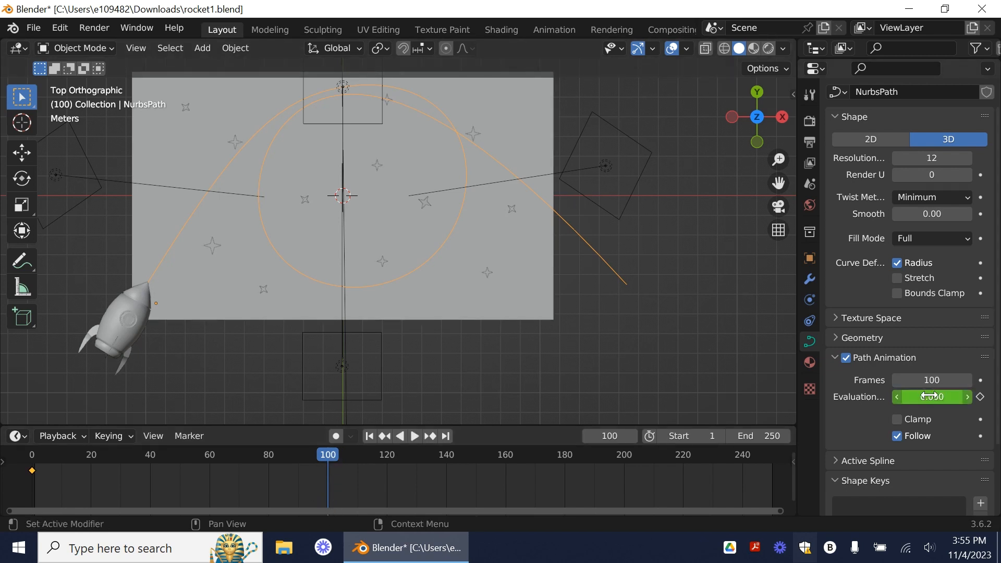
mouse_move(917, 397)
mouse_down()
mouse_move(1000, 398)
mouse_move(917, 398)
mouse_up()
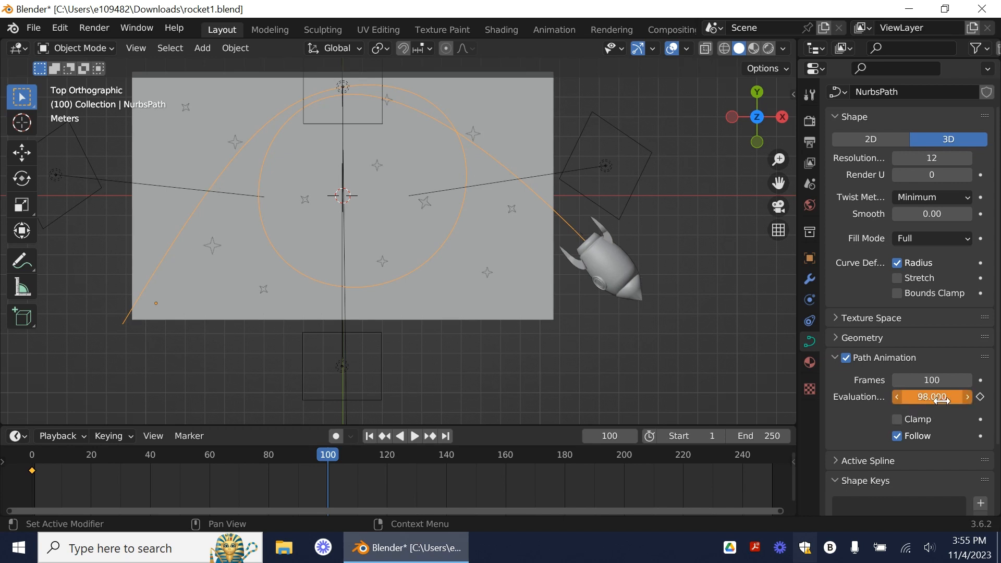
click(981, 398)
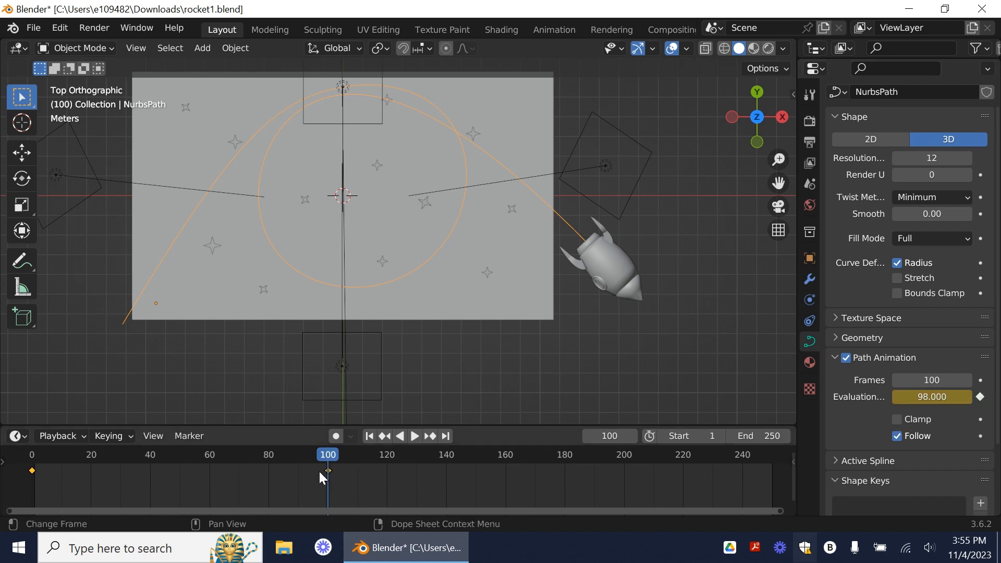
Step: Play the animation from frame 0 to review the rocket's flight along the path
drag(328, 458, 0, 469)
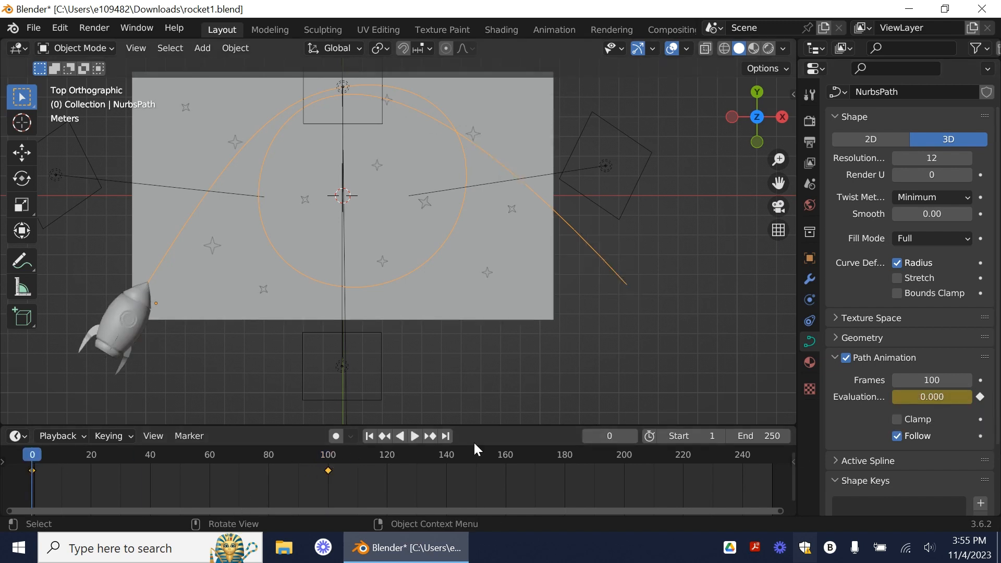
click(415, 436)
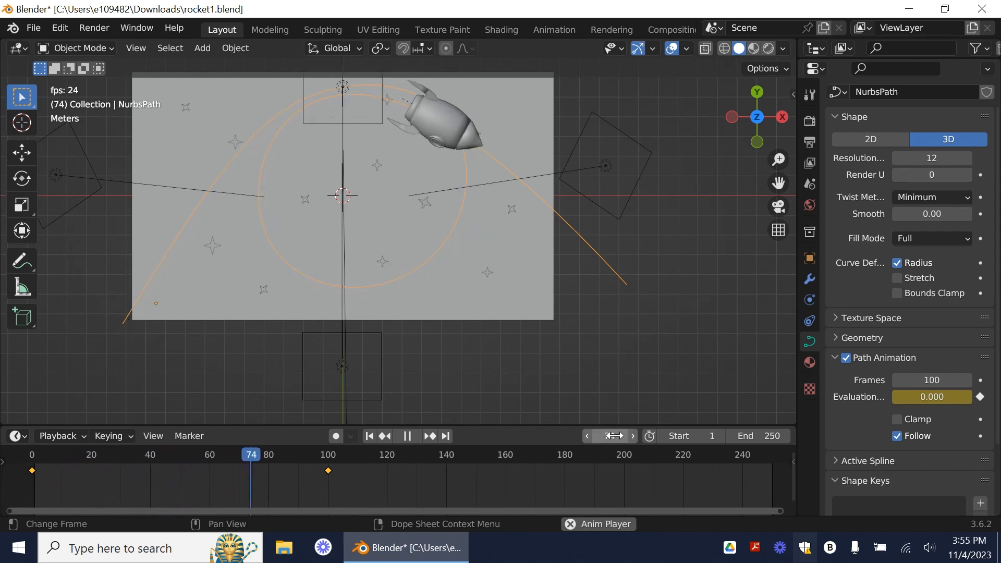
click(408, 436)
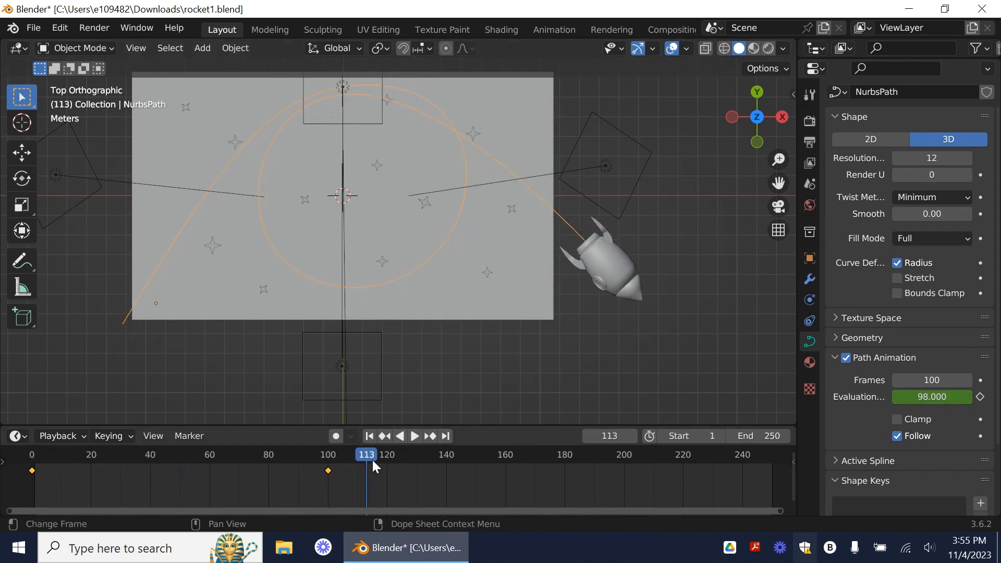
Step: Move the end keyframe from frame 100 to frame 80 and play the faster flight from frame 0
click(326, 459)
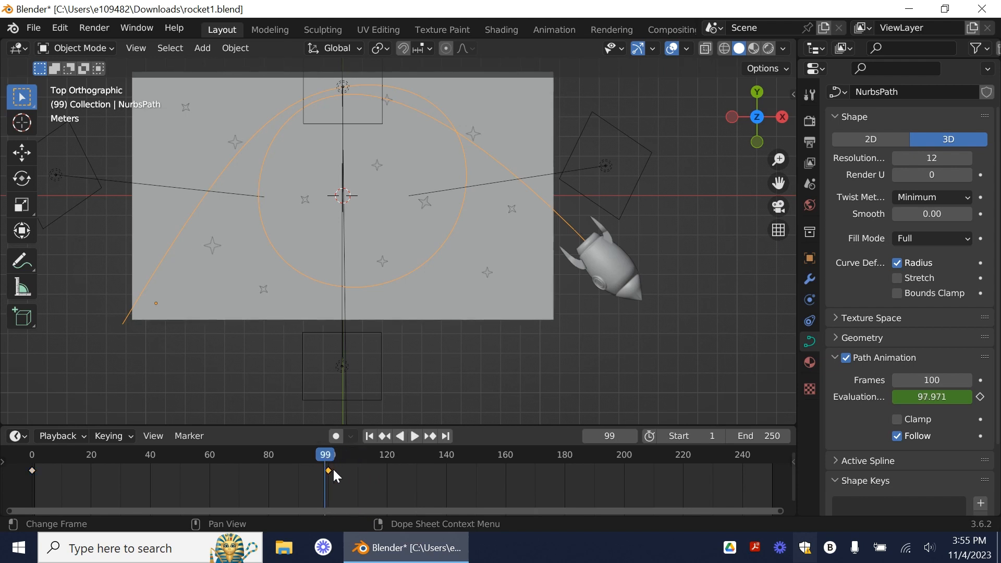
click(328, 471)
drag(309, 474, 26, 472)
click(266, 475)
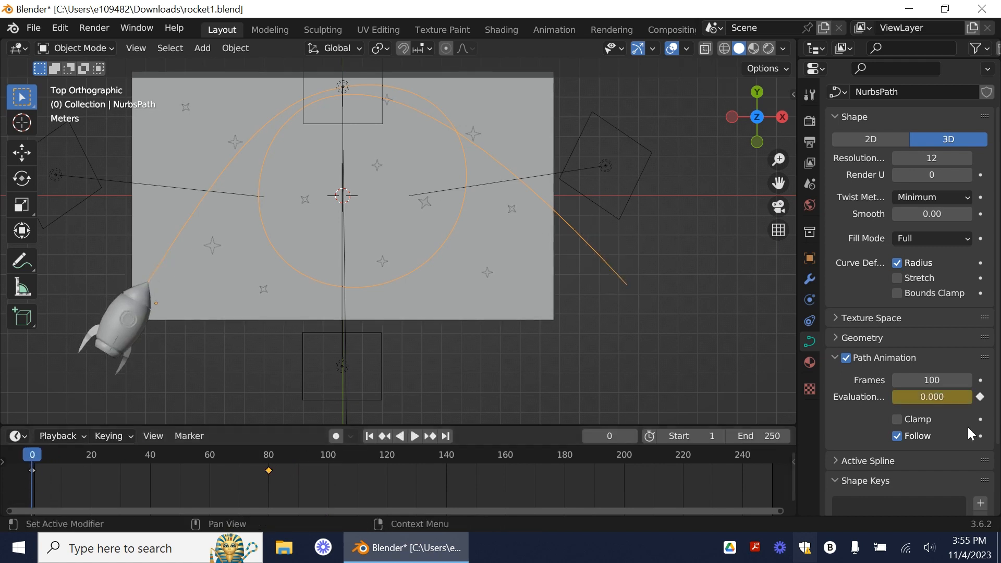
click(414, 436)
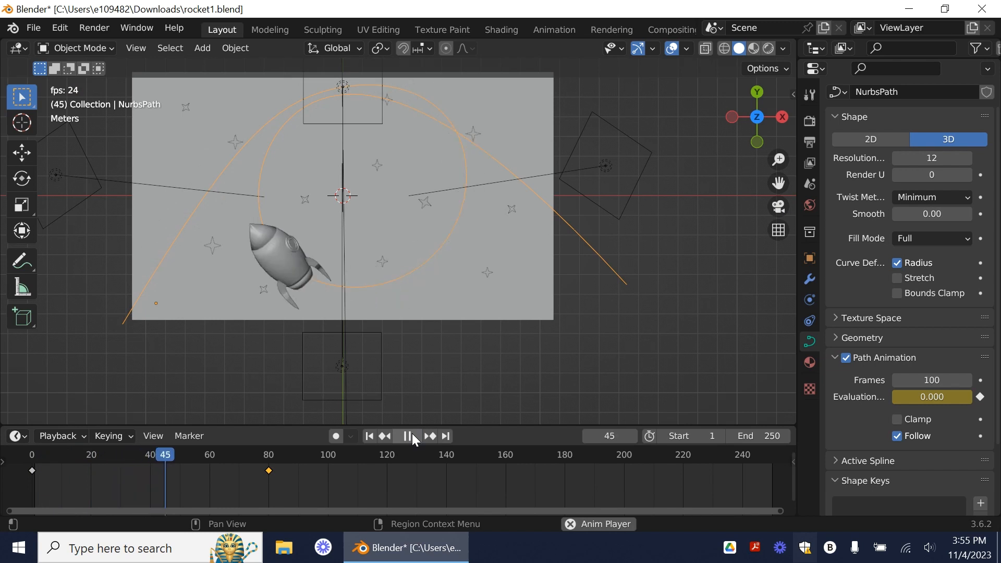
click(412, 433)
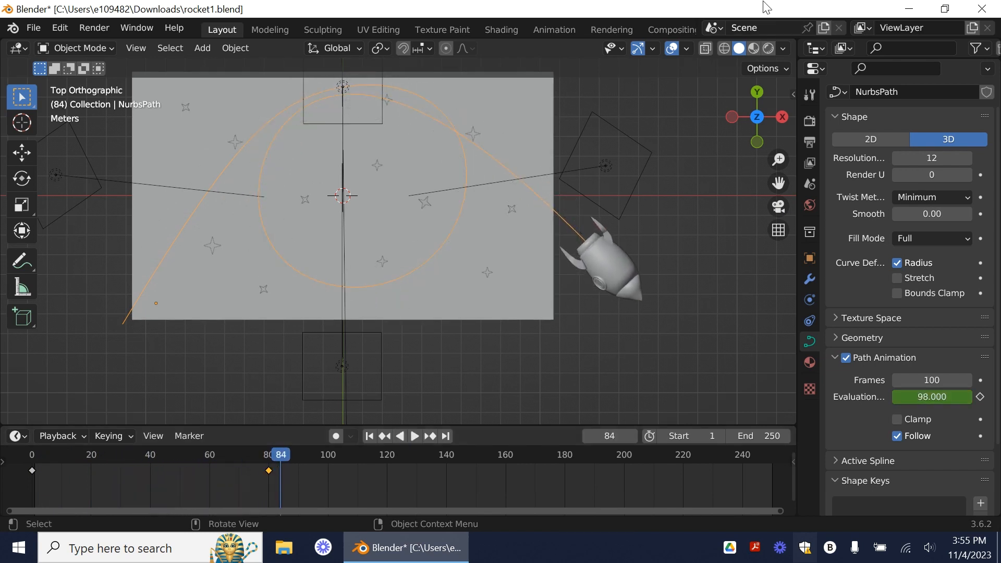
Step: Switch the viewport to rendered shading and replay the rocket animation from the start of the timeline
click(769, 48)
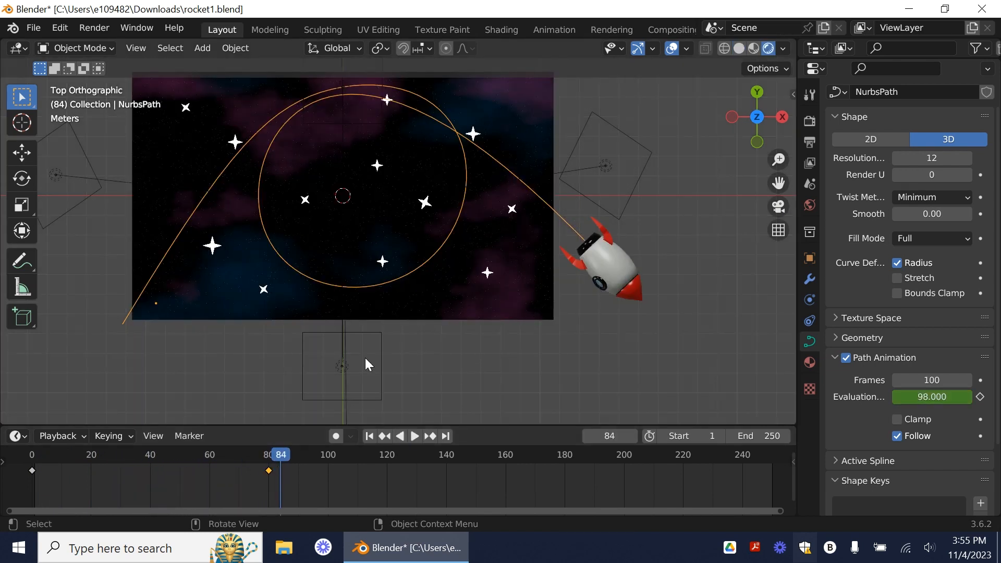
click(501, 370)
key(Left)
drag(278, 453, 23, 459)
click(413, 436)
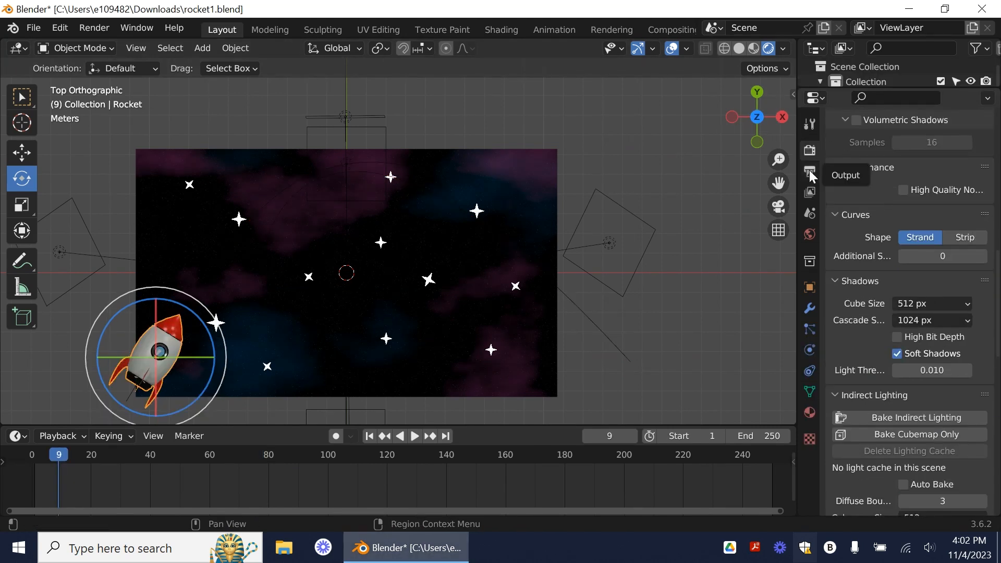
Step: Play the animation from the timeline's start to find the frame where the rocket has left the scene, with the output settings open
click(809, 171)
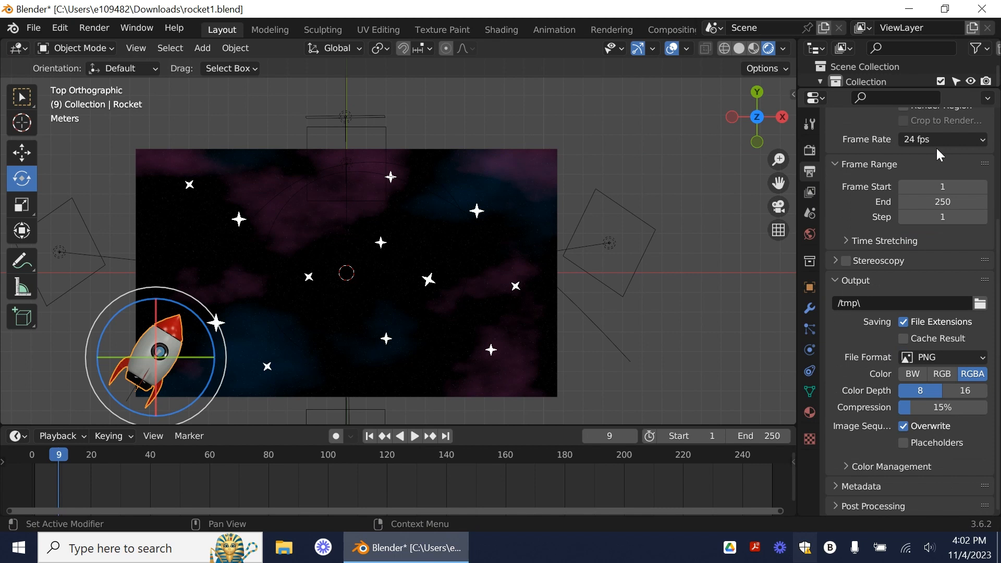
scroll(887, 157, up, 6)
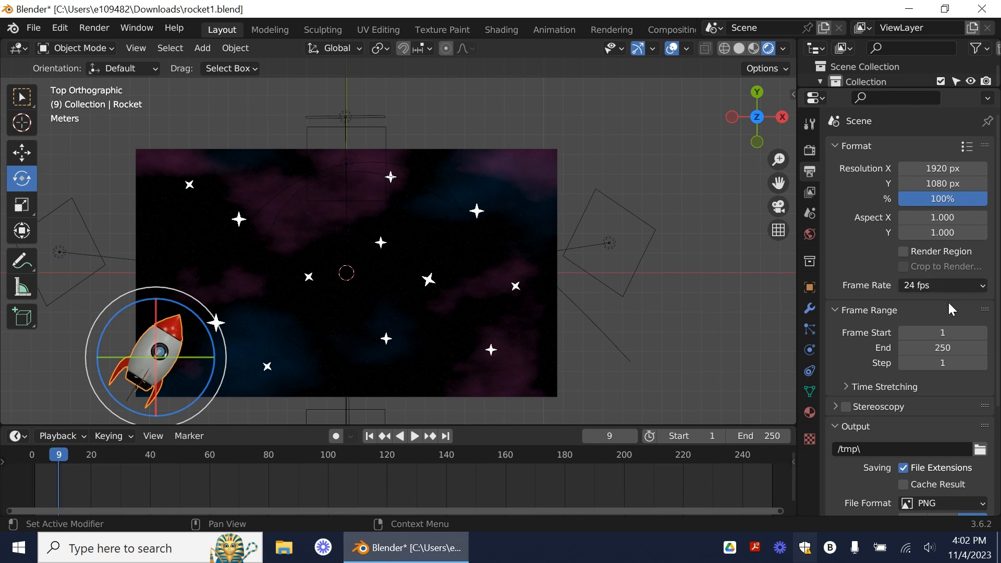
scroll(965, 311, down, 2)
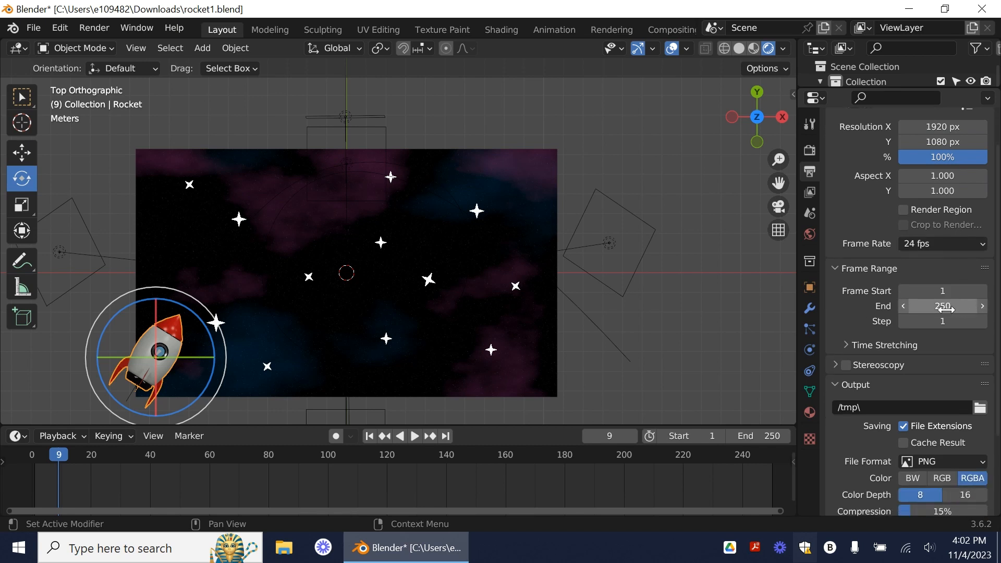
drag(57, 459, 30, 454)
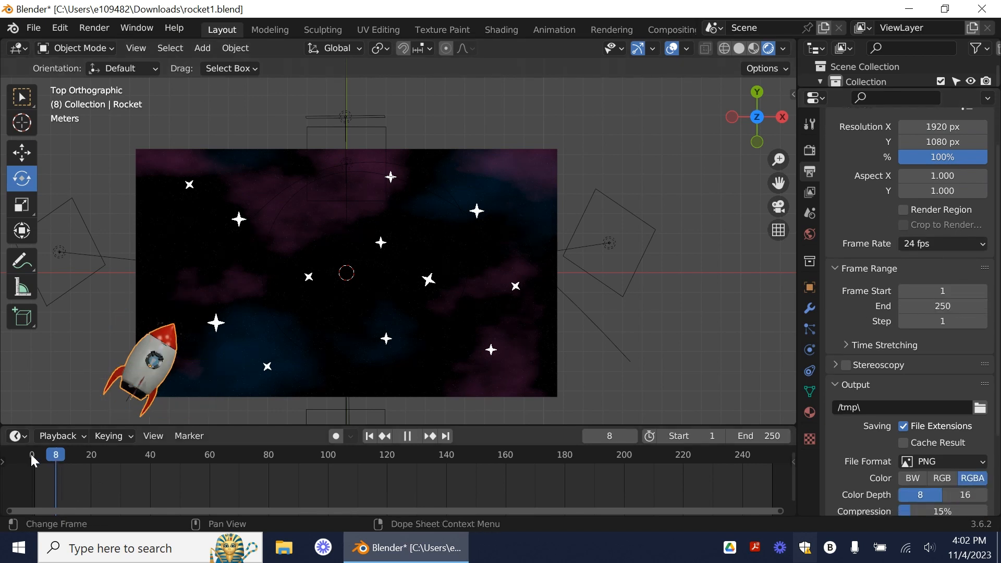
key(space)
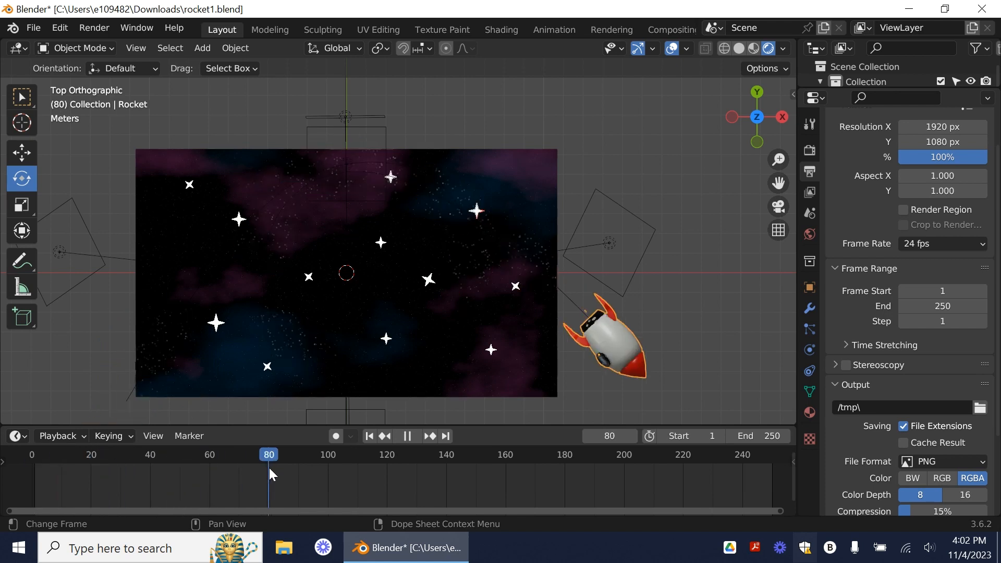
key(space)
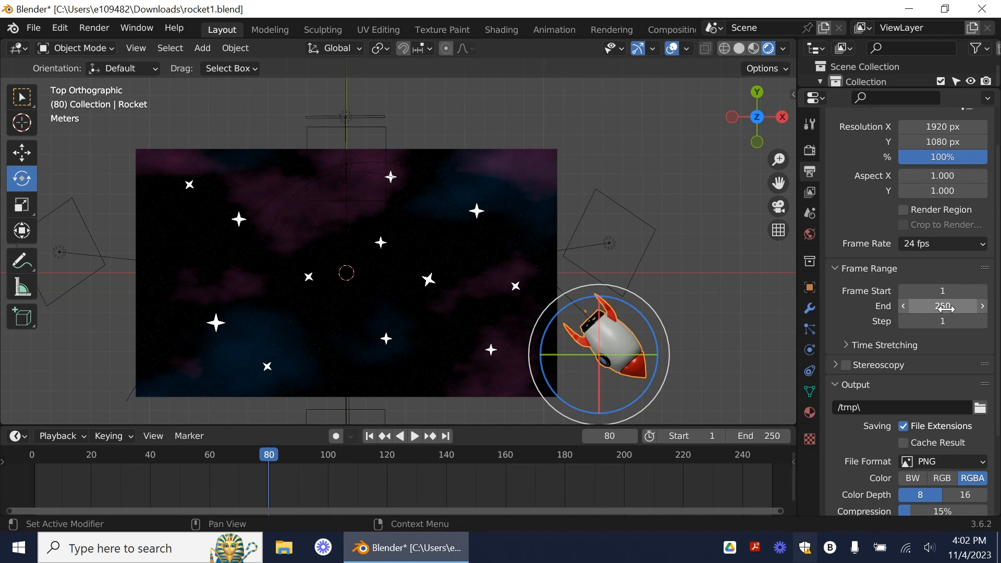
Step: Set the output frame range's end to 78 and replay the shortened animation from the start
click(944, 311)
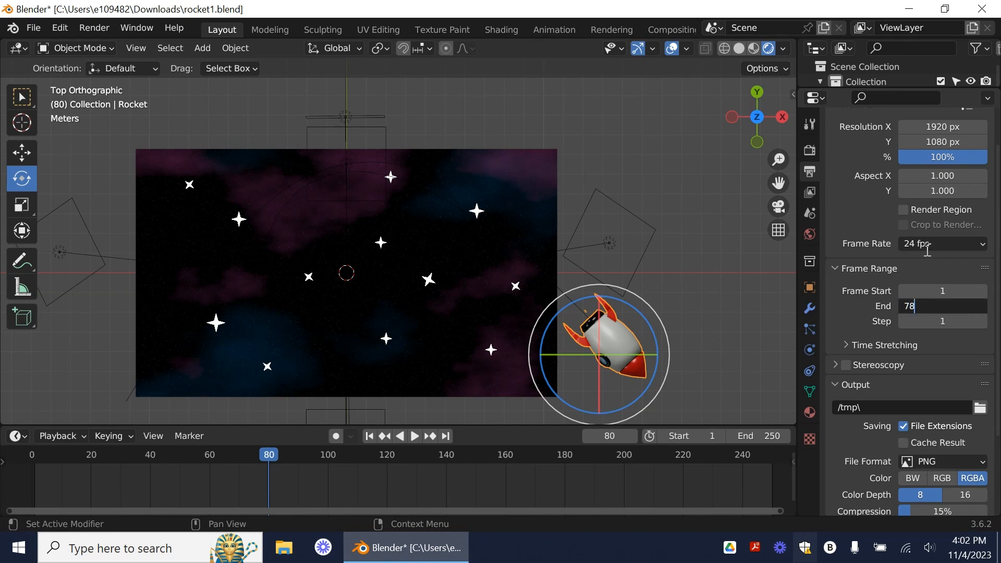
key(Return)
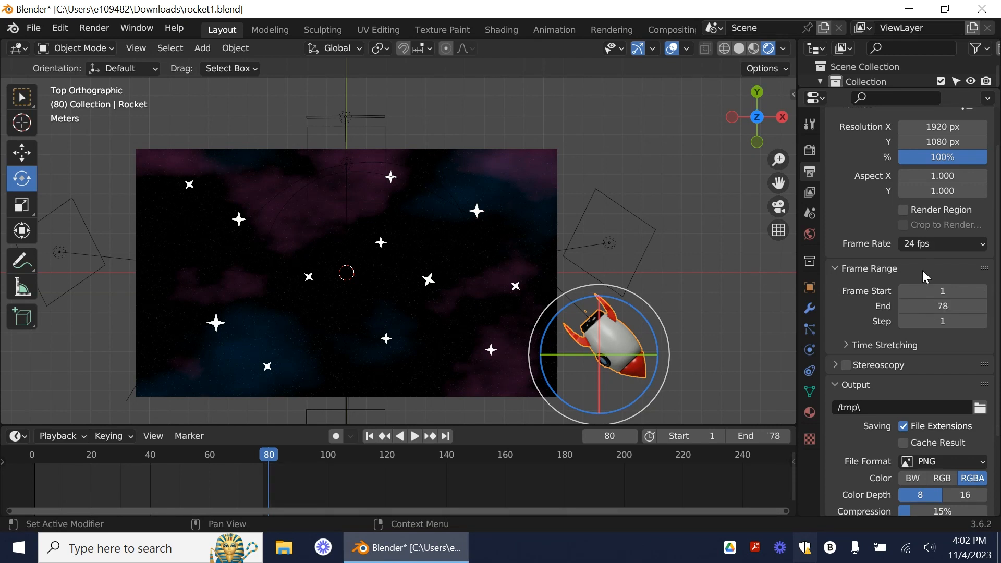
click(6, 455)
click(414, 436)
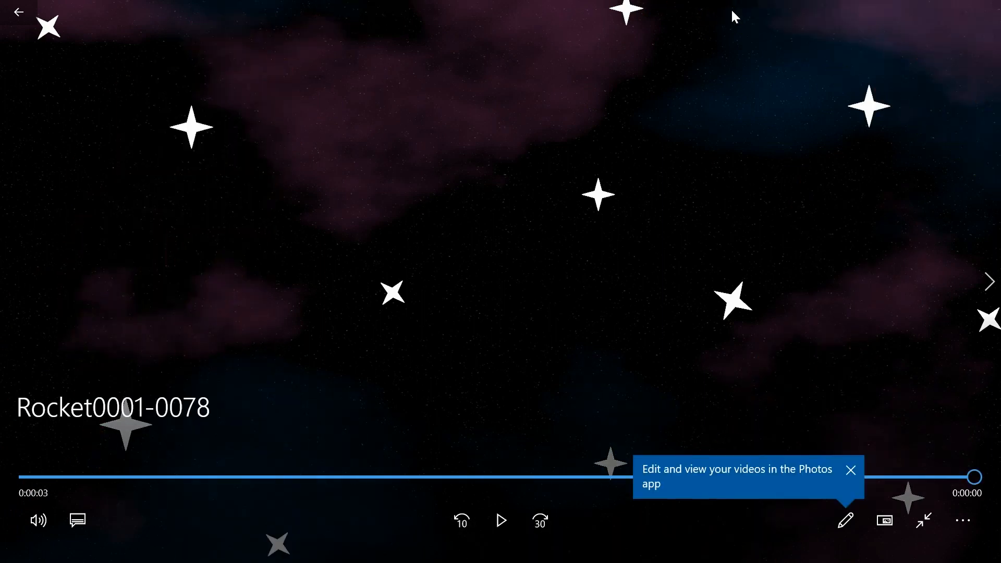
Step: Play the rendered Rocket0001-0078 video in Movies & TV to review the flight
click(502, 520)
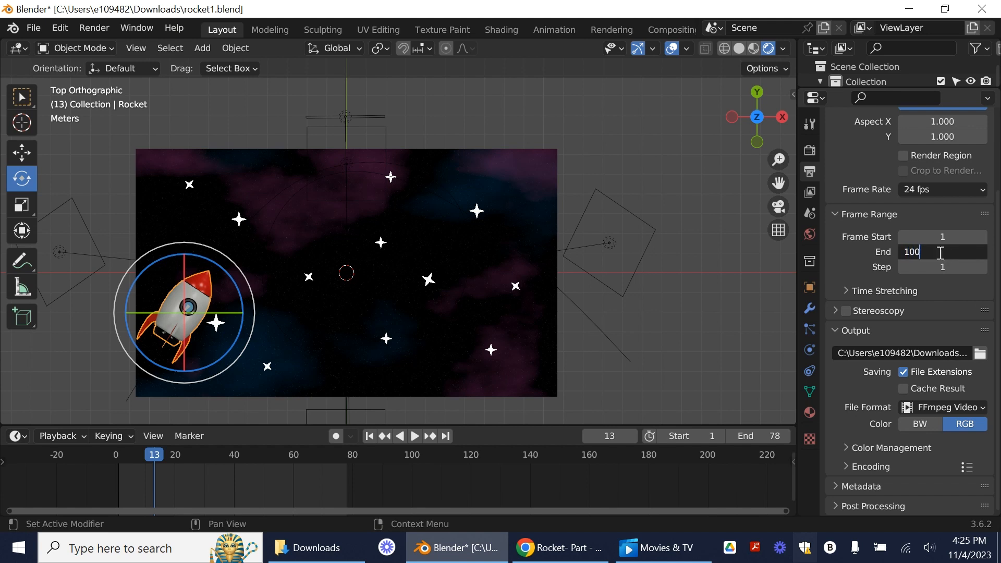
Step: Extend the frame range's end to 100 and move the NurbsPath's last keyframe to frame 100
key(Return)
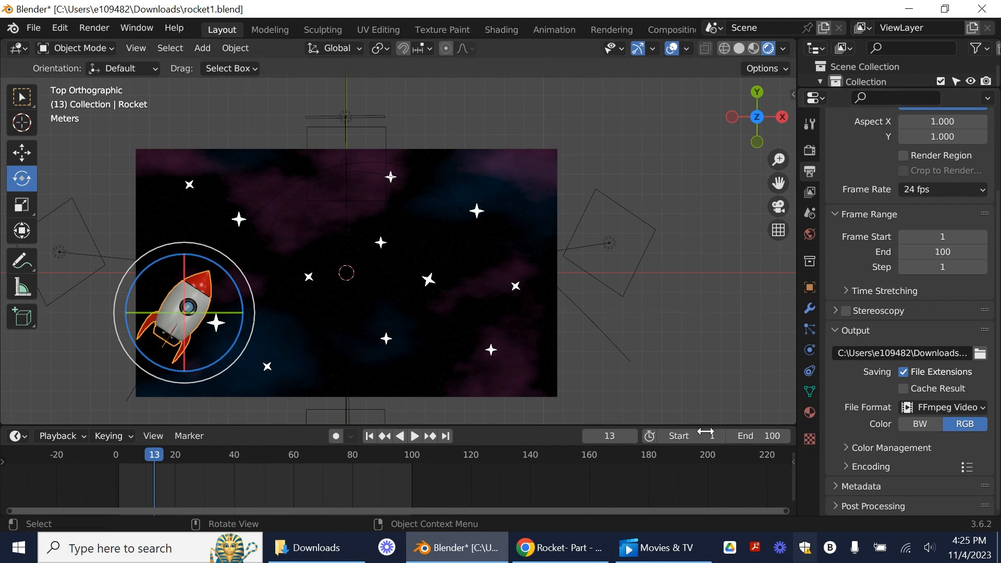
drag(155, 459, 119, 459)
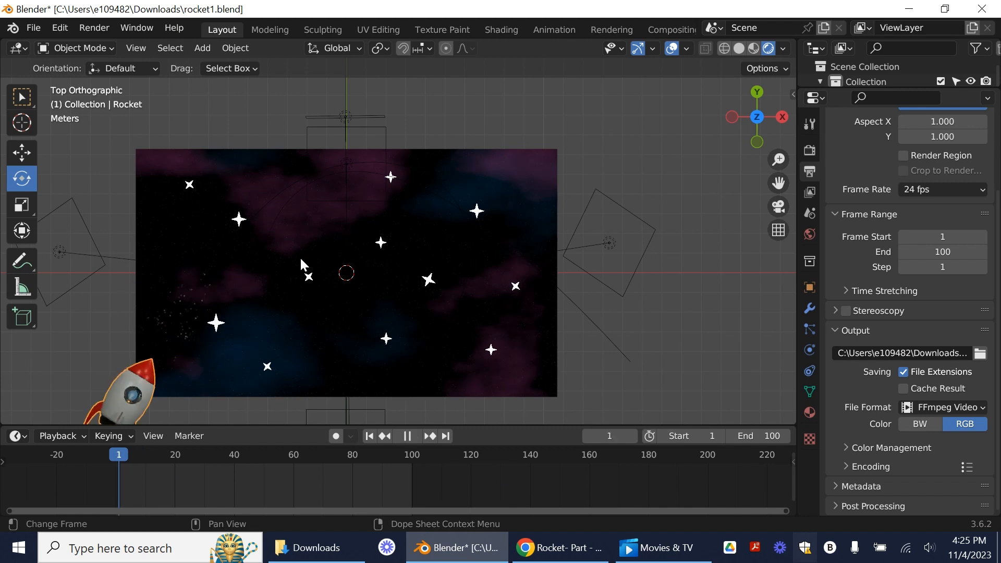
click(289, 201)
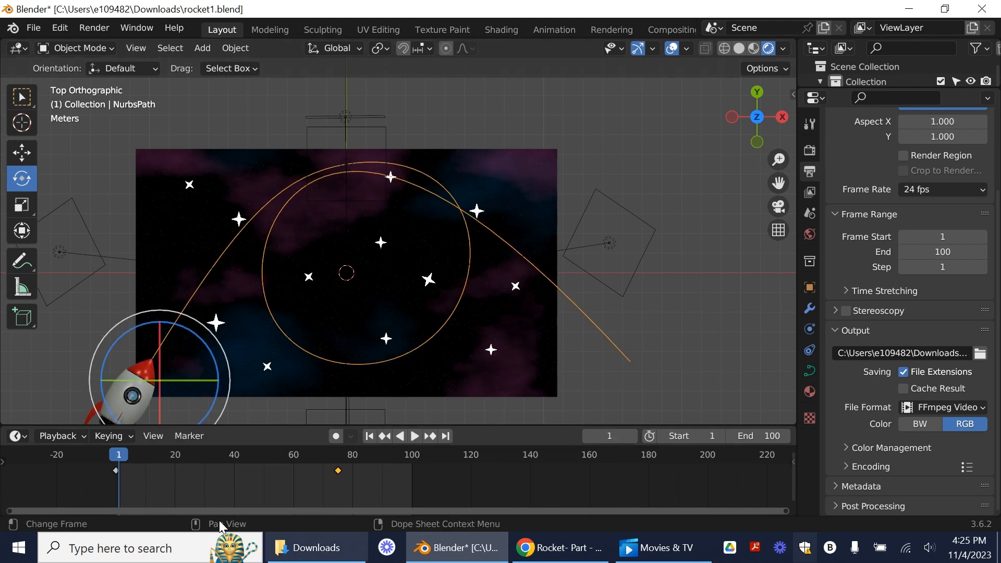
drag(339, 476, 415, 478)
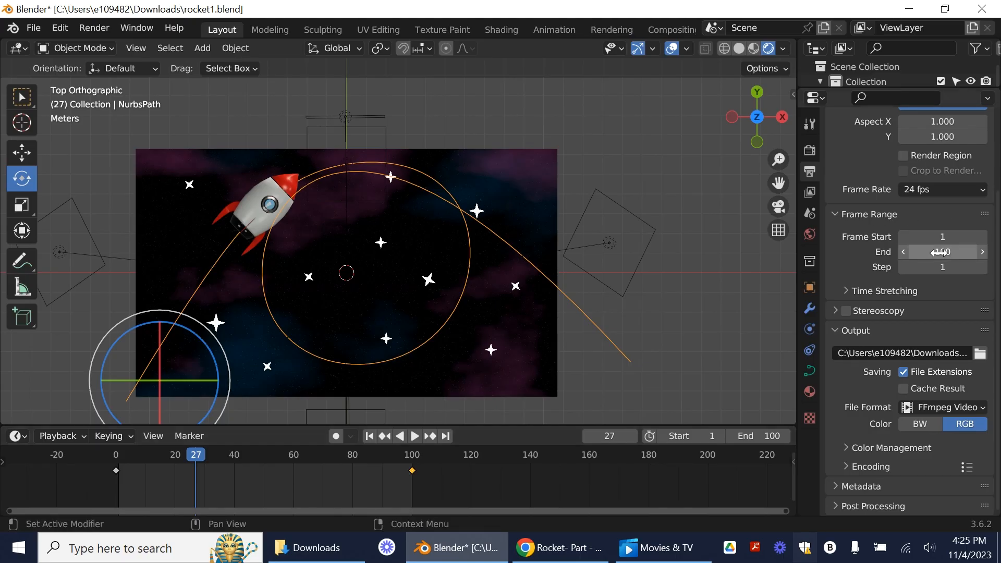
Step: Set the frame range's end to 120, move the path's last keyframe to frame 120 and replay the slower flight
click(940, 253)
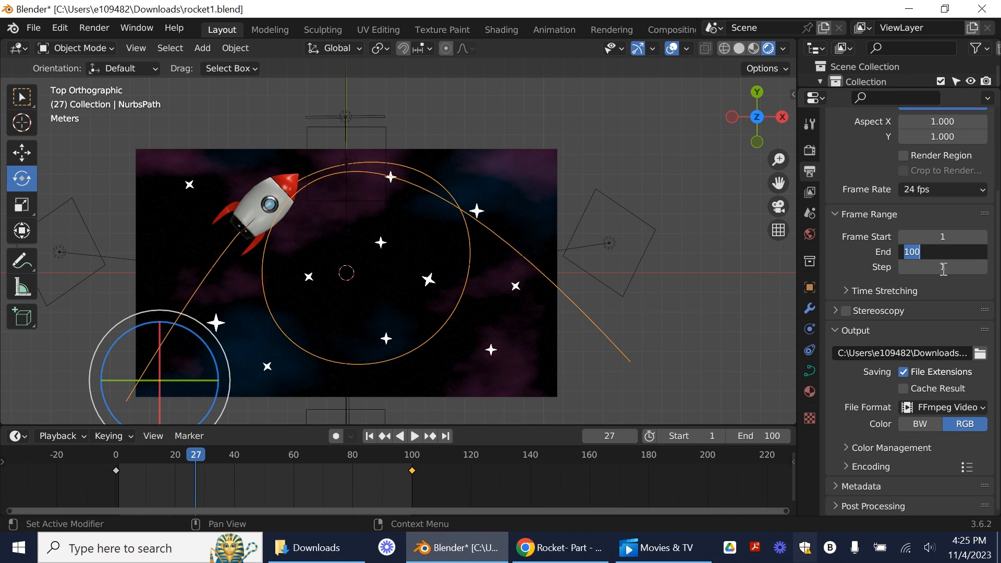
key(Return)
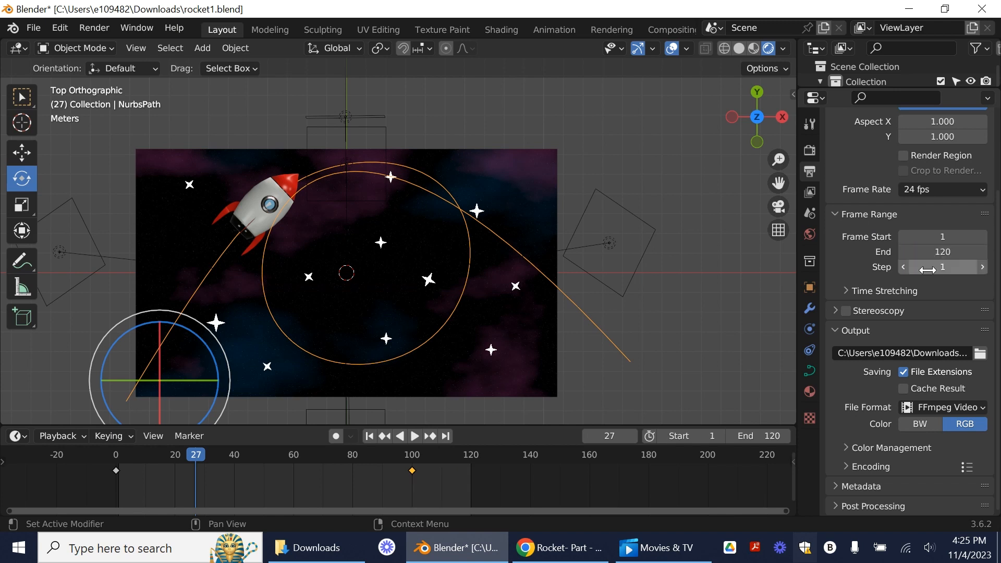
scroll(913, 292, up, 1)
key(g)
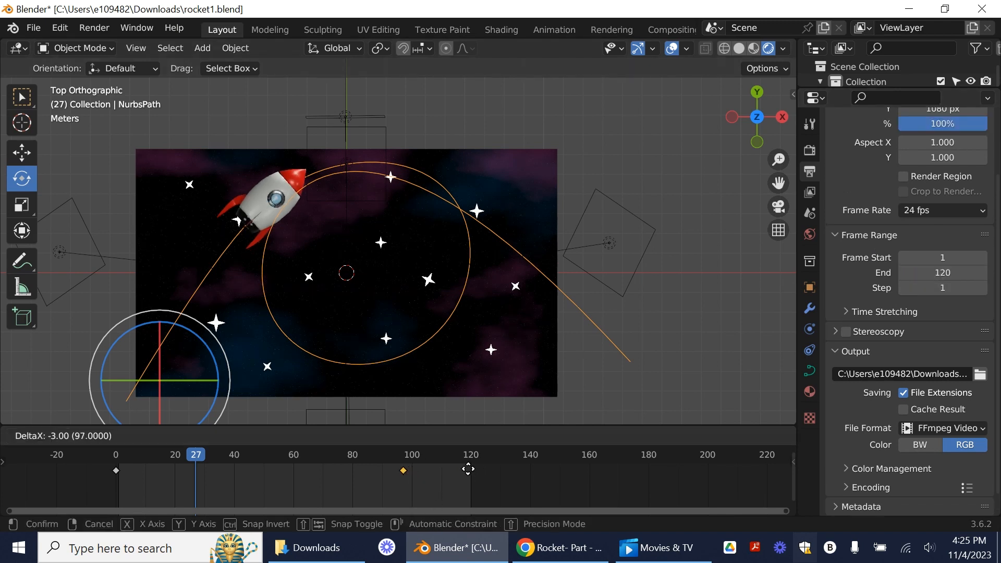
click(536, 475)
click(415, 436)
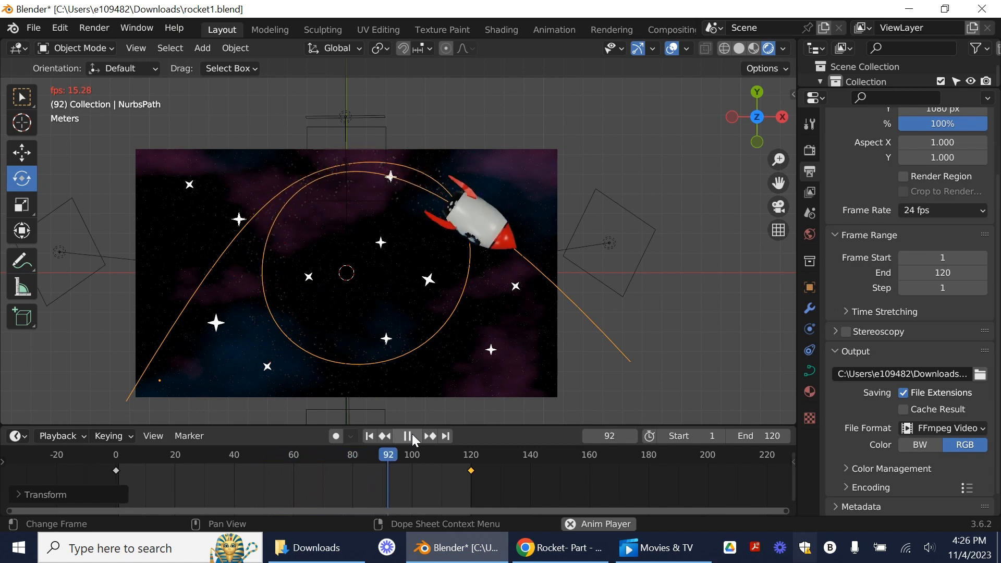
click(413, 436)
Step: Set the render output file to Rocket-120 in the Downloads folder
click(810, 150)
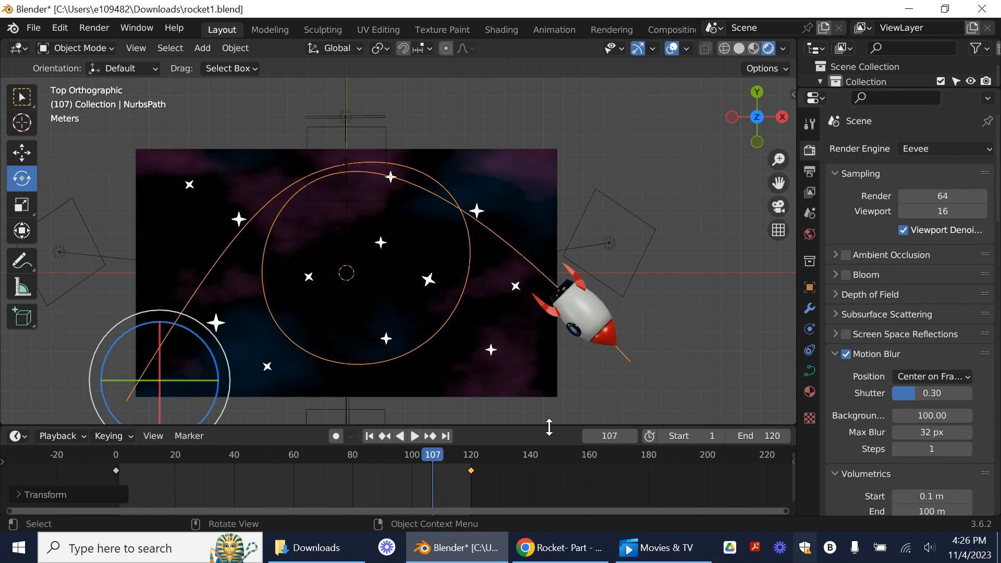
click(809, 171)
scroll(837, 245, down, 4)
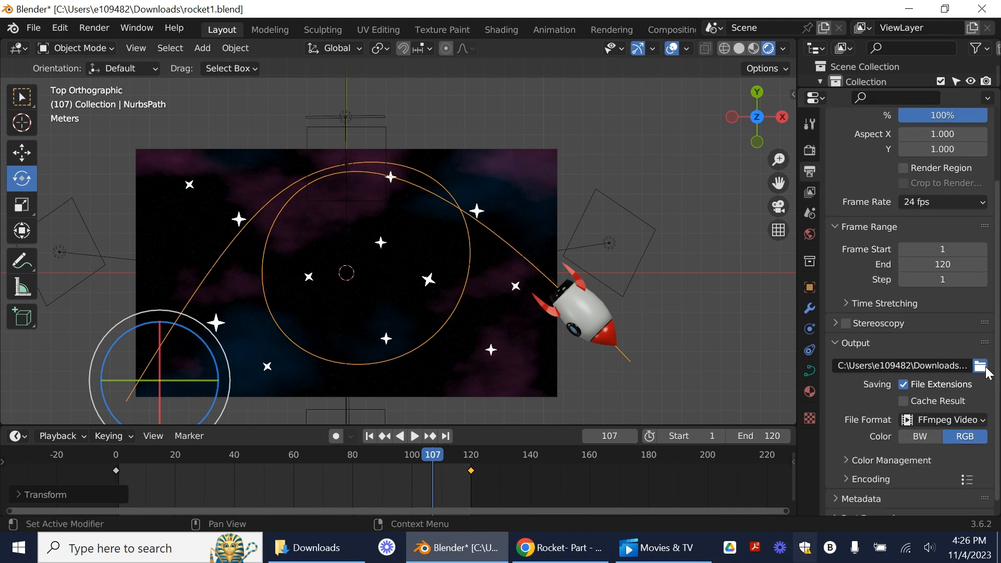
click(981, 366)
click(324, 492)
click(326, 491)
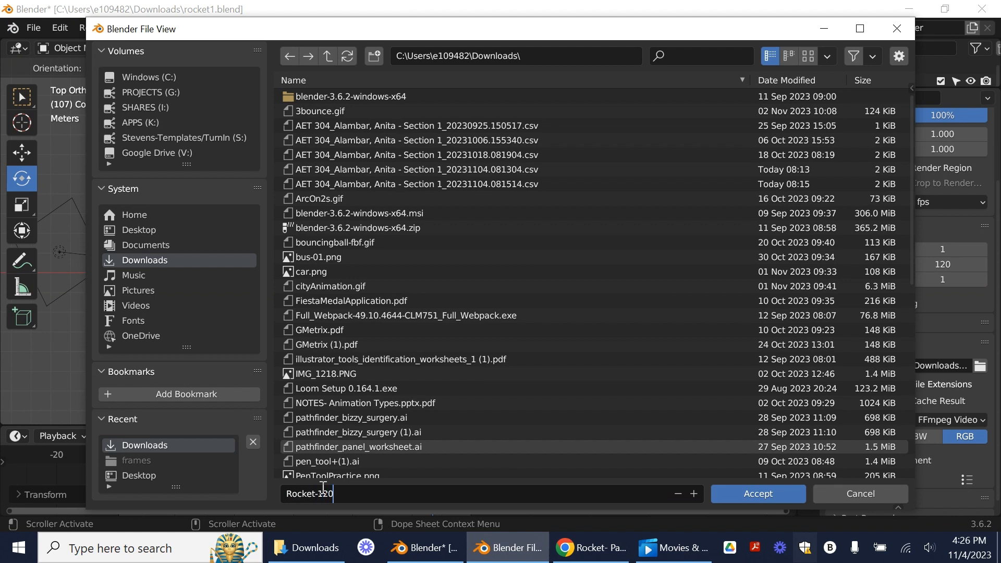
text(-120)
click(754, 492)
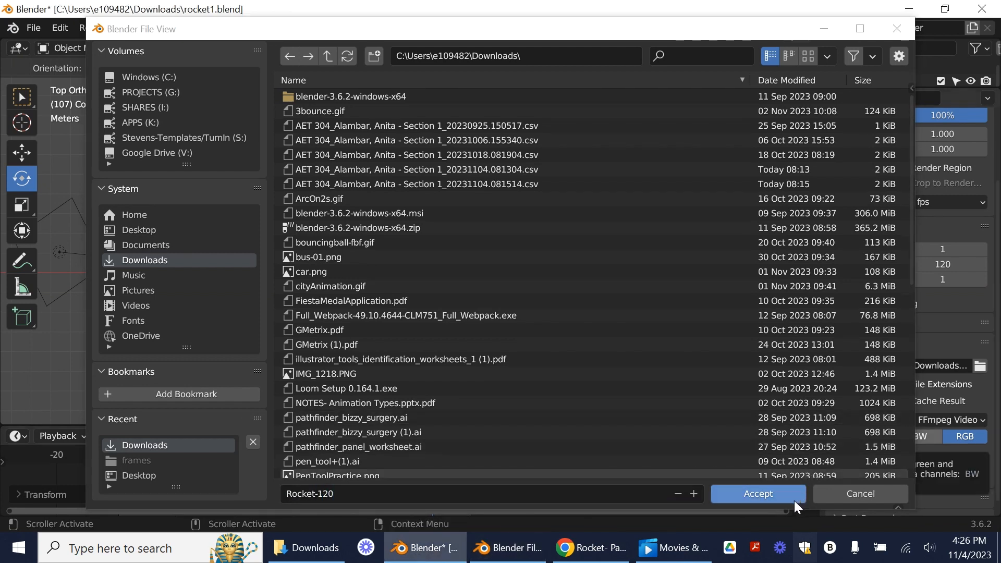
click(761, 494)
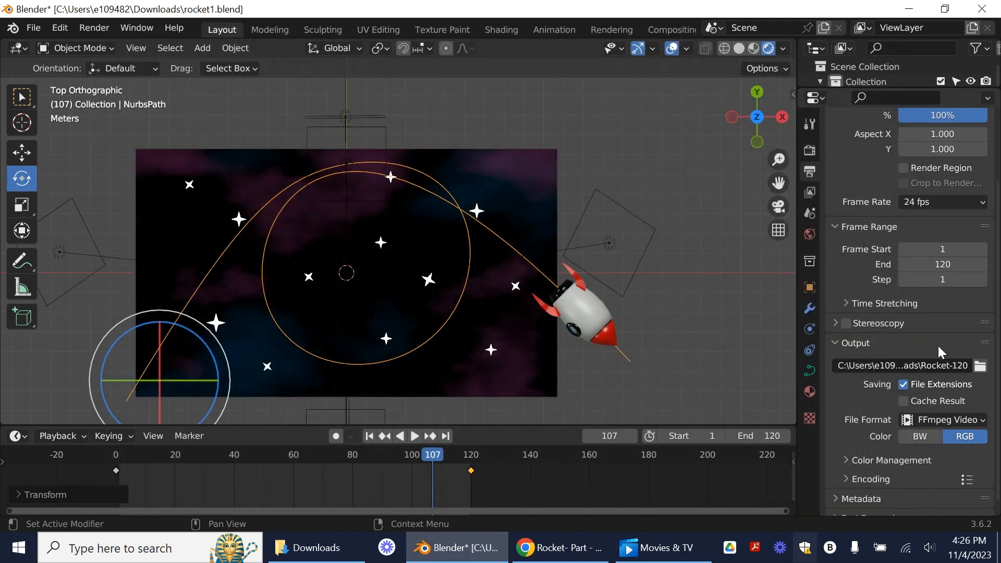
Step: Extend the frame range's end to 125 and rename the render output file Rocket-125 in the Downloads folder
click(947, 264)
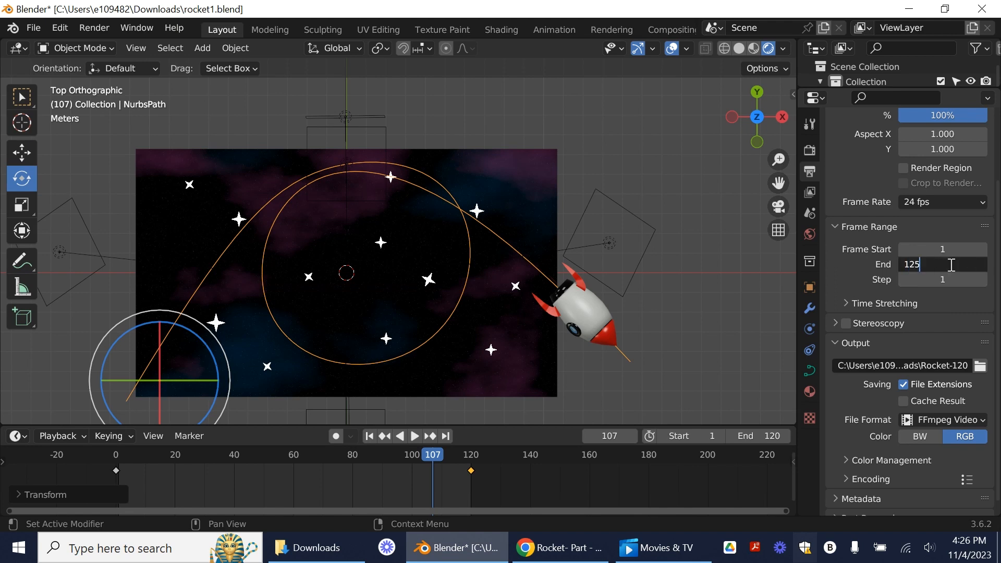
key(Return)
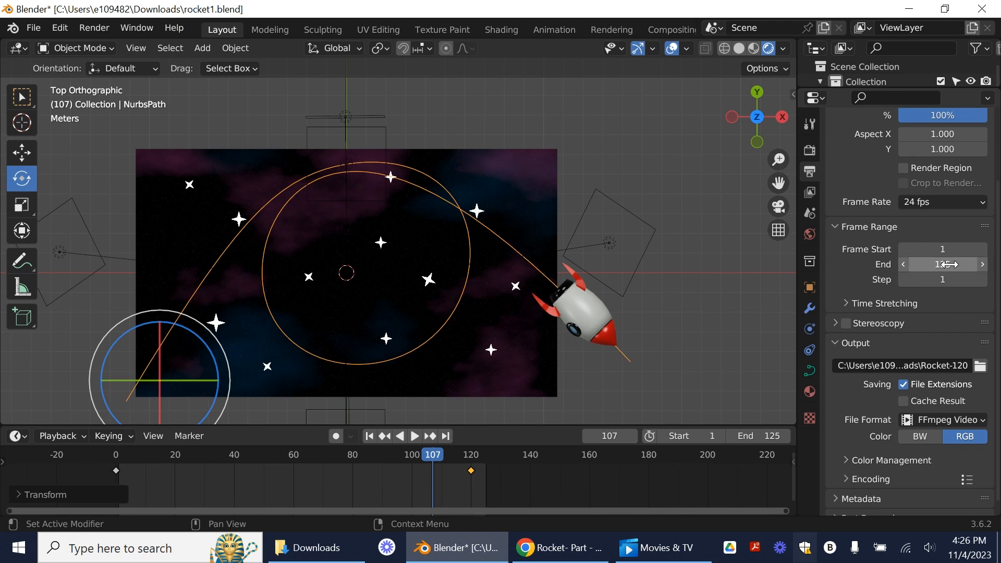
click(962, 365)
click(962, 365)
click(981, 366)
click(980, 366)
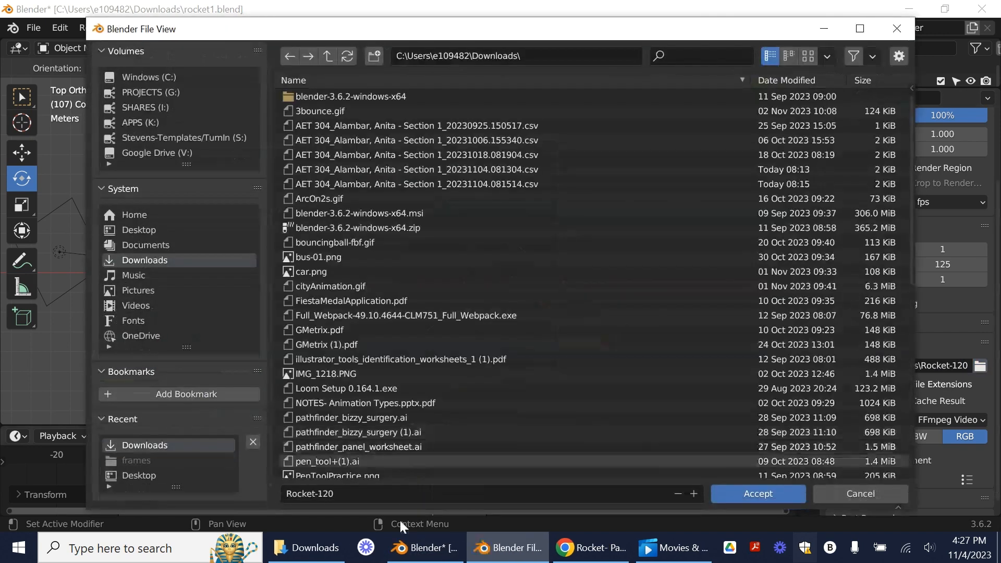
click(375, 495)
click(375, 496)
key(BackSpace)
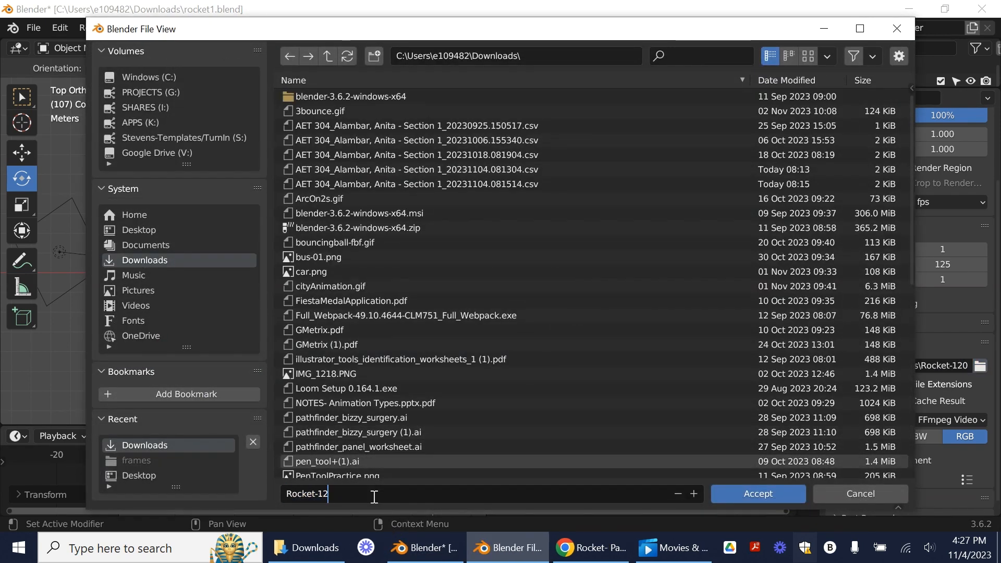
text(5)
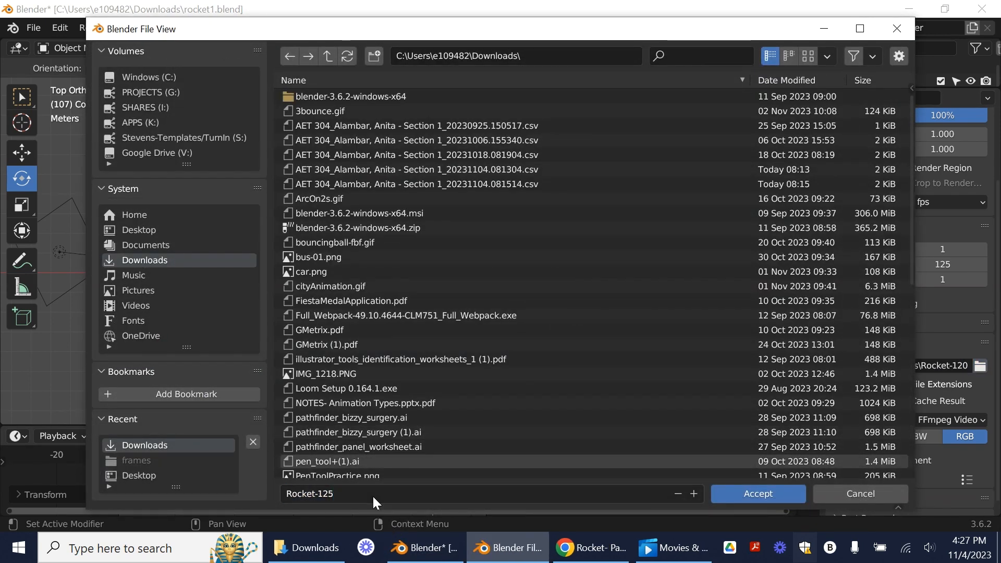
click(760, 493)
Step: Render the animation to the Rocket-125 video output
scroll(918, 461, down, 1)
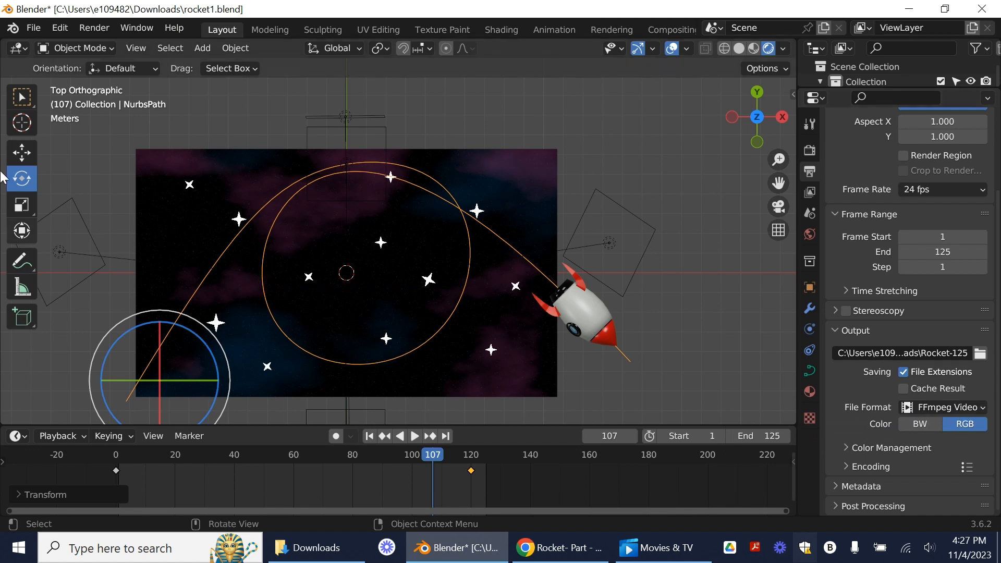
click(85, 26)
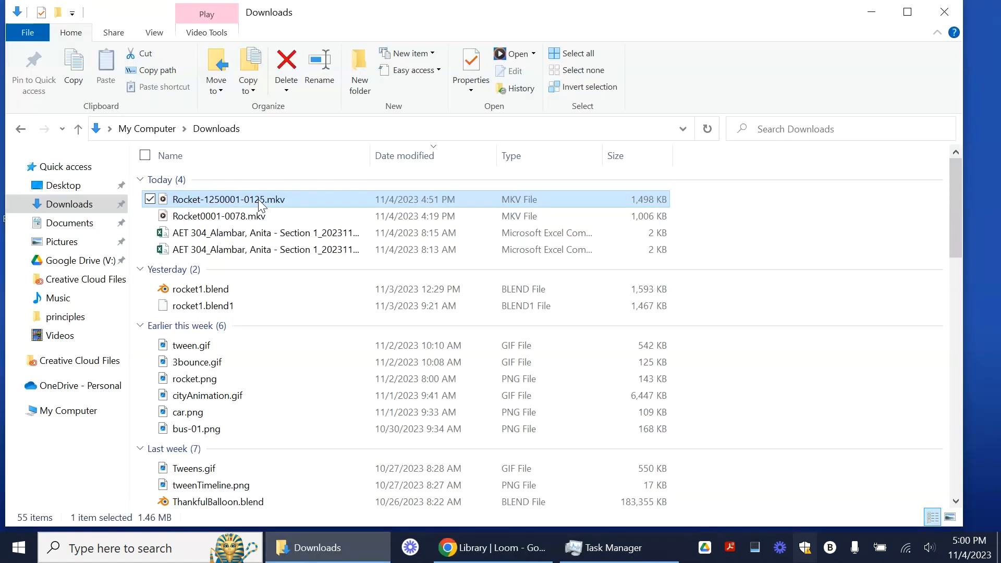
Step: Open Rocket-1250001-0125.mkv from the Downloads folder in Media Player and play it in a maximized window
double_click(260, 203)
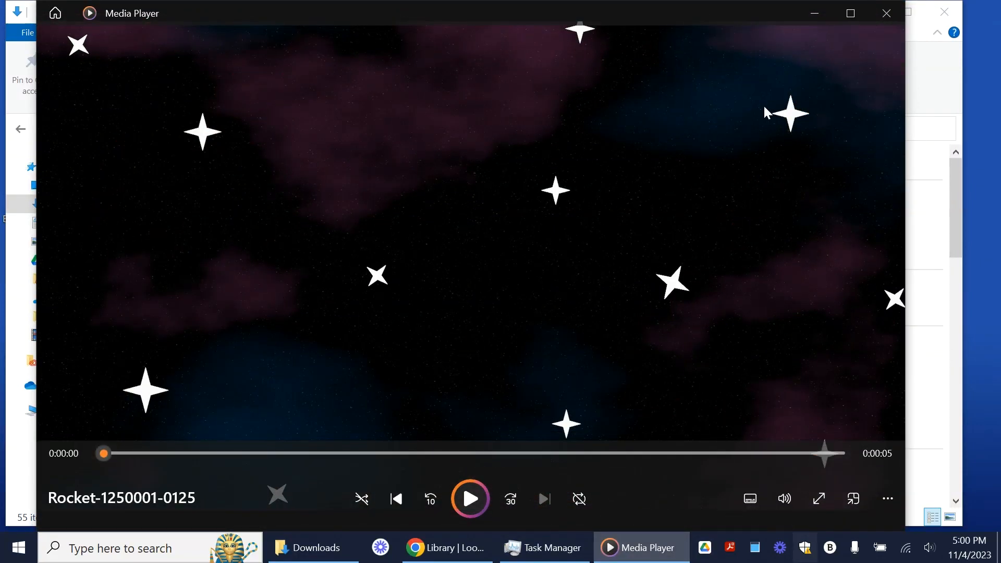
click(481, 498)
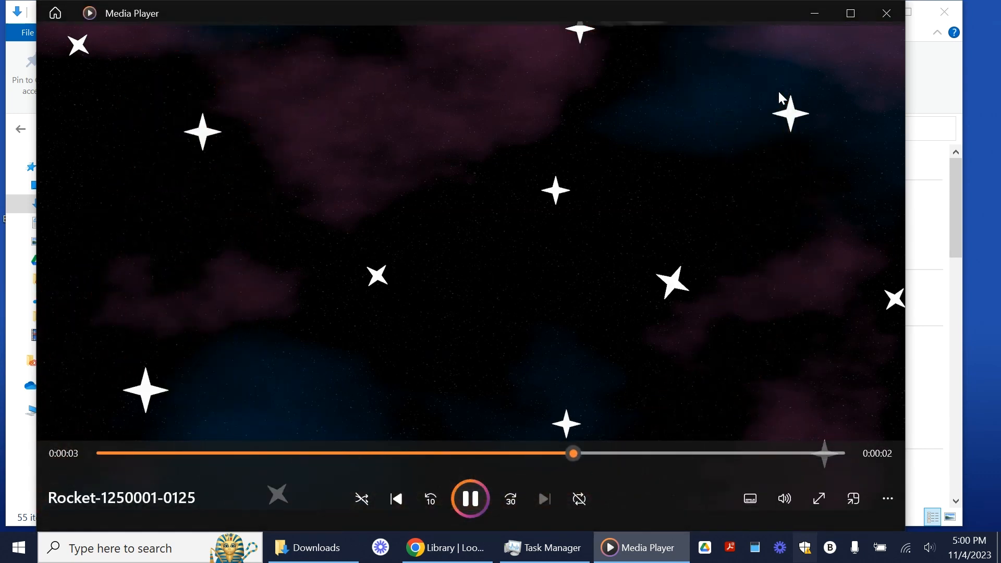
click(850, 13)
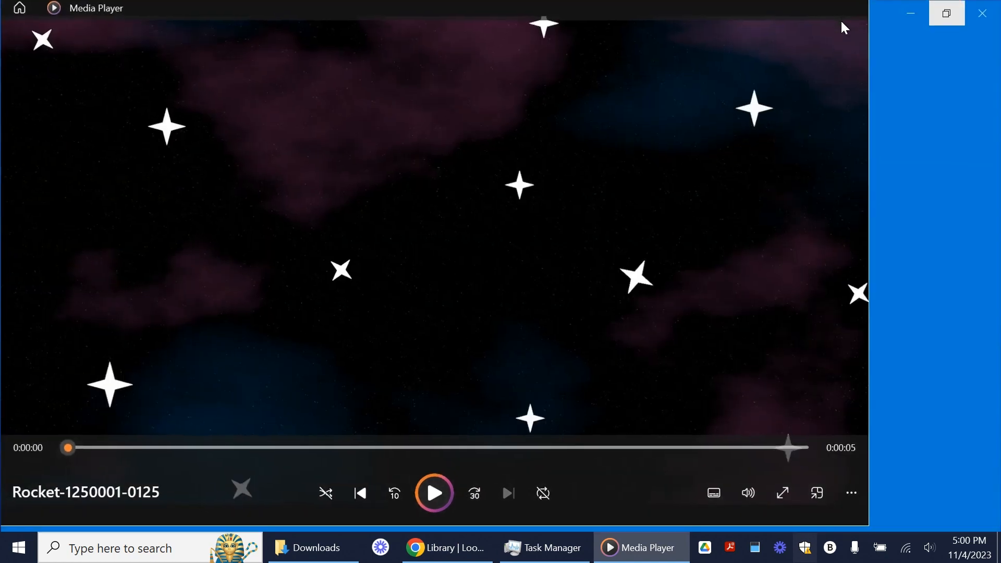
click(499, 498)
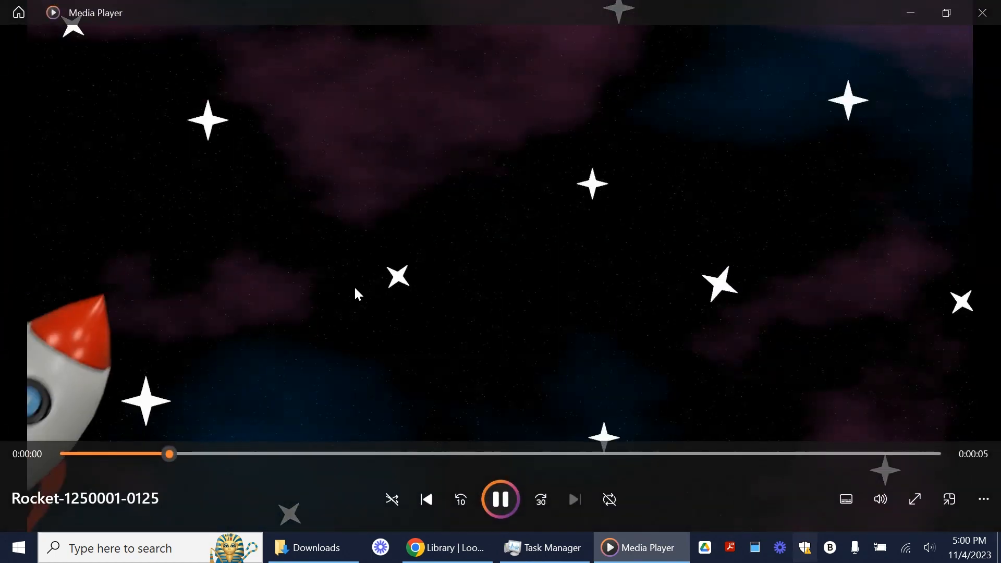